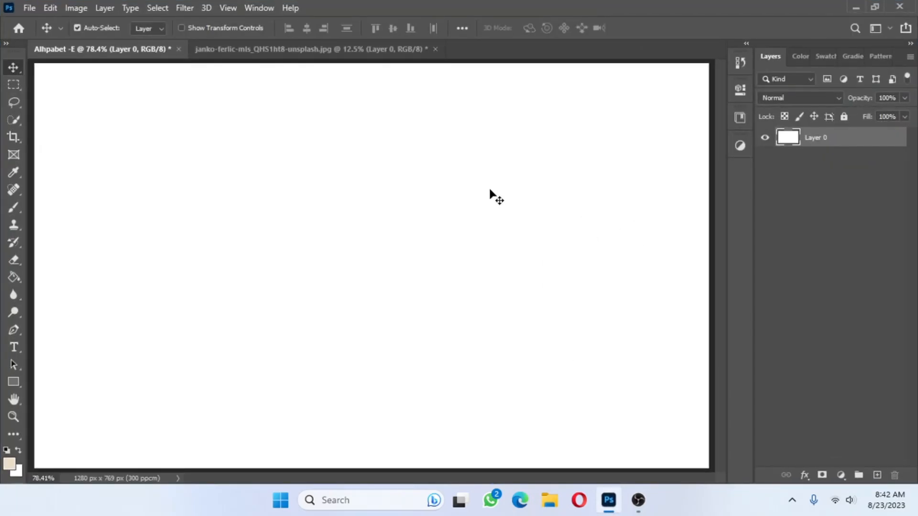
Add a Gradient Fill layer with the black-to-white Basics preset and set its start colour stop to ffffff.
click(841, 475)
click(827, 247)
click(745, 185)
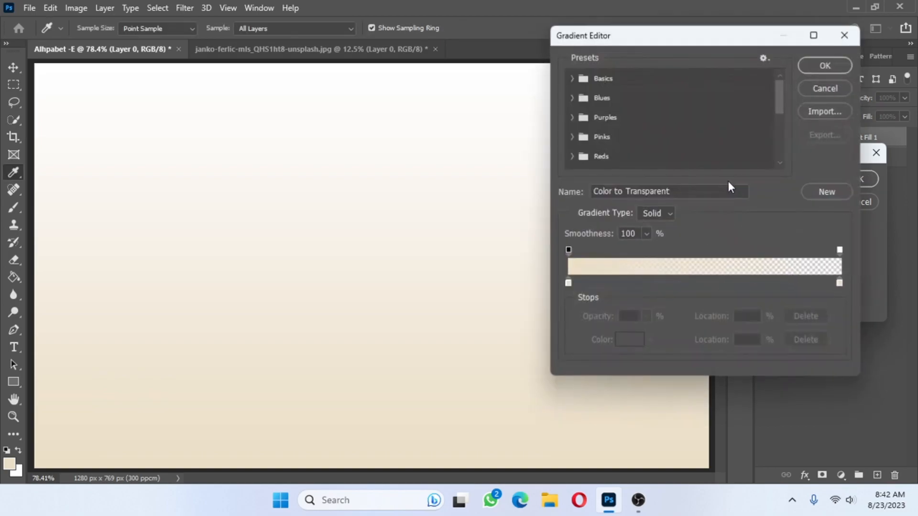
click(573, 78)
click(632, 98)
double_click(568, 283)
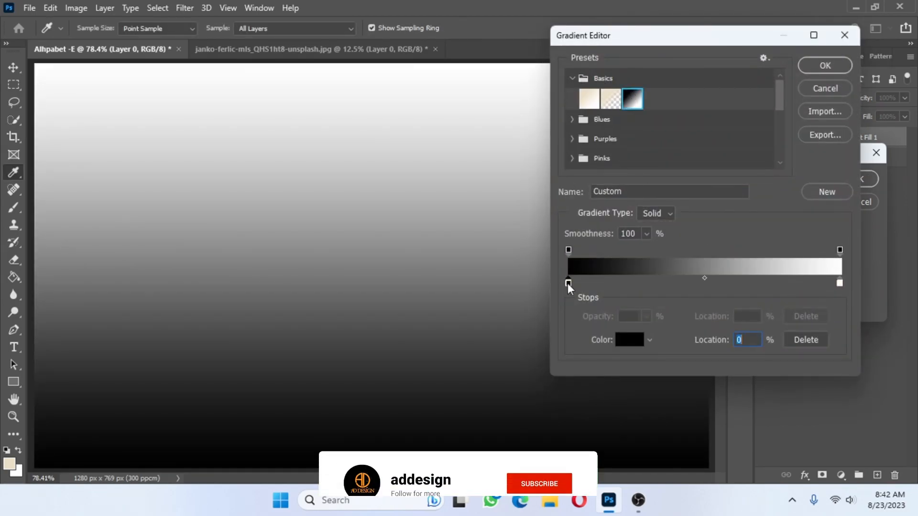
text(ffffff)
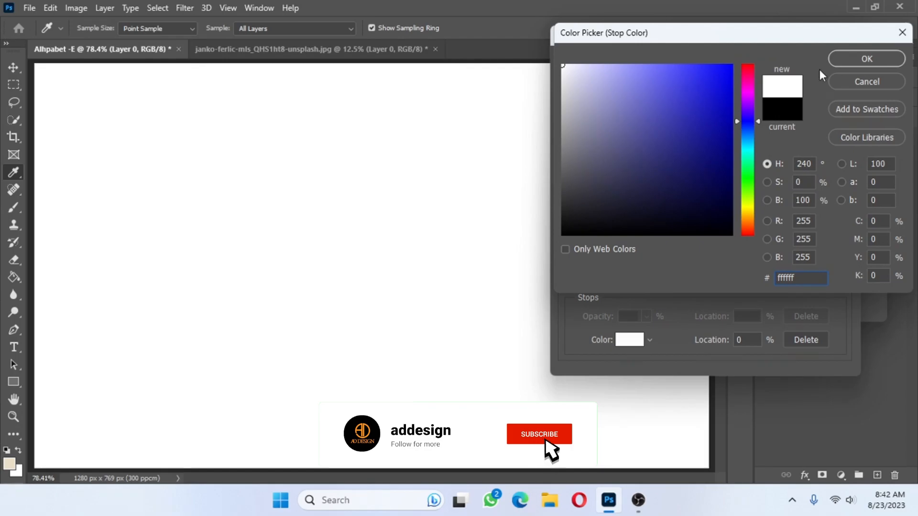
click(843, 59)
Set the gradient's end colour stop to light grey dfdddf and accept the edited gradient.
double_click(839, 283)
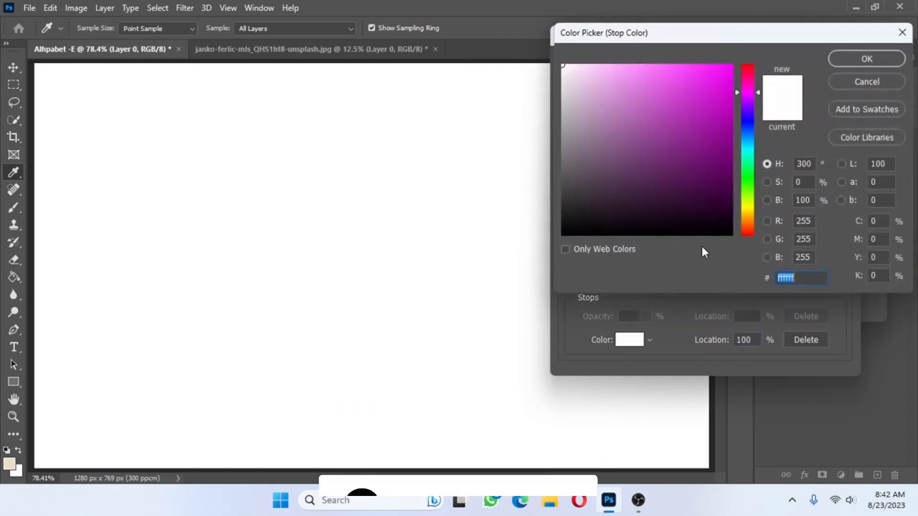
click(556, 86)
click(564, 82)
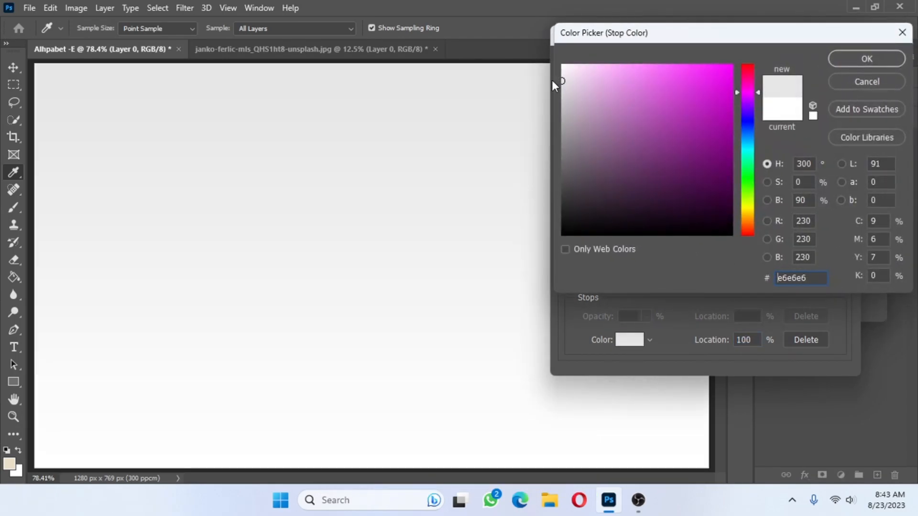
drag(564, 82, 563, 86)
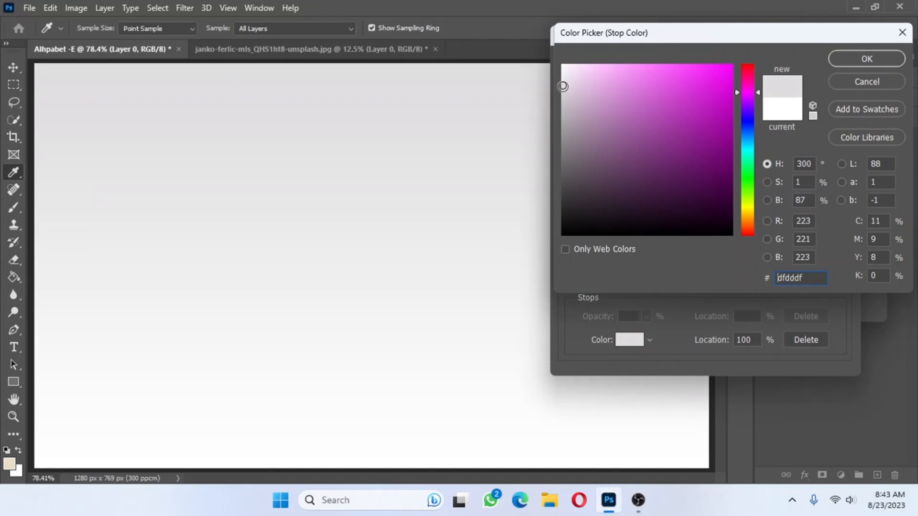
click(878, 59)
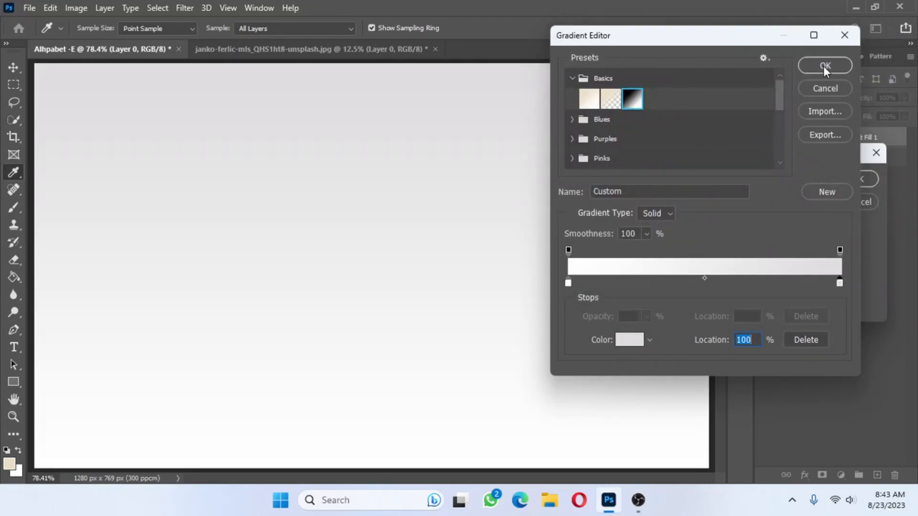
click(823, 66)
Set the gradient fill to Radial style at 177% scale and apply it to the background.
click(757, 202)
click(750, 225)
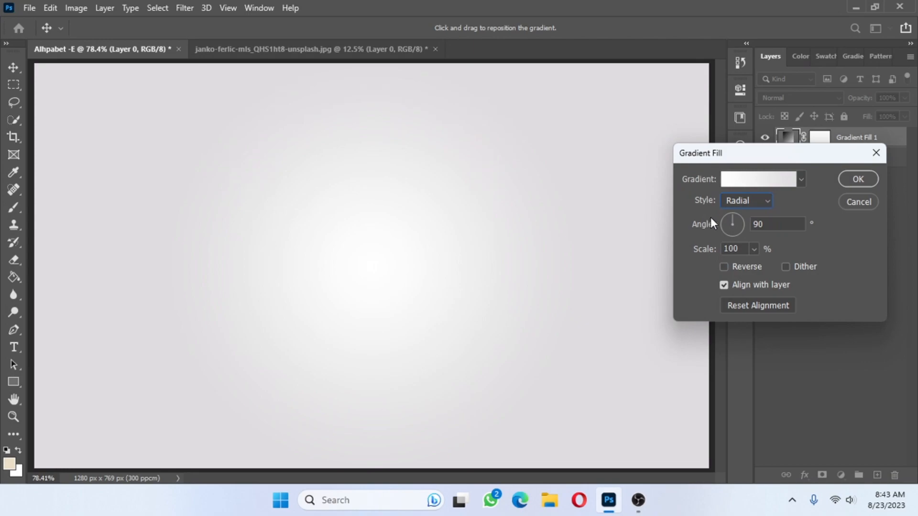
click(754, 249)
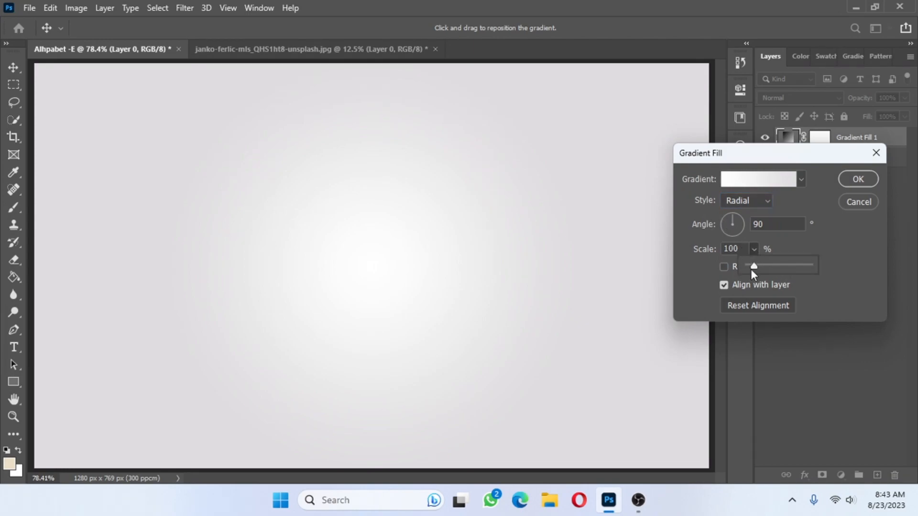
drag(764, 268, 759, 268)
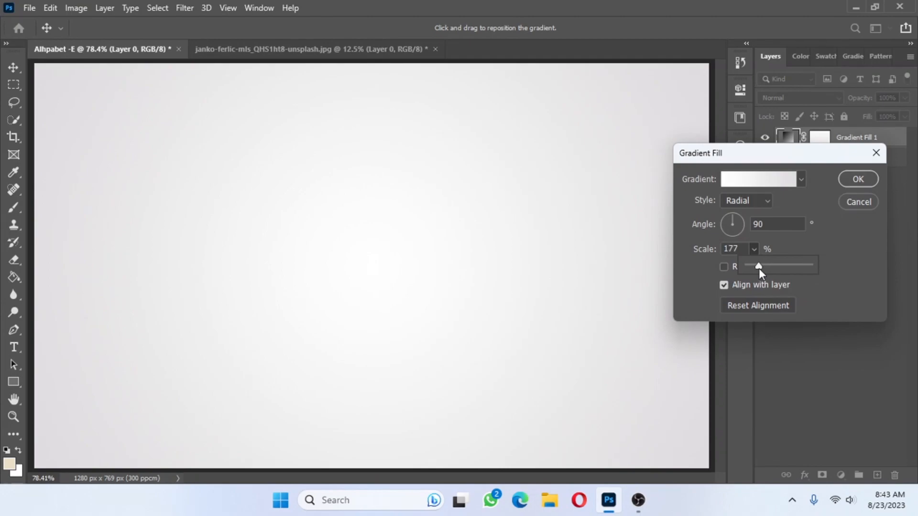
click(853, 181)
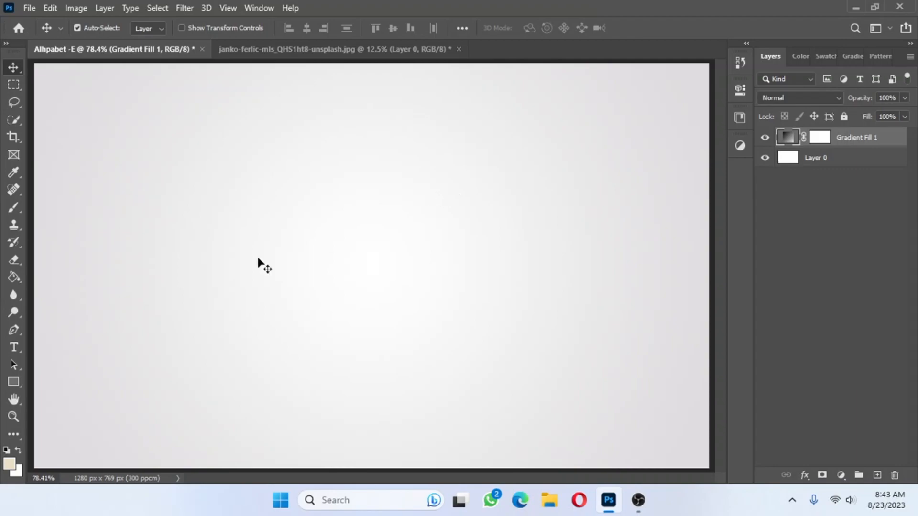
Add the letter "E" as a 48 pt Bell MT Regular text layer on the canvas.
click(19, 346)
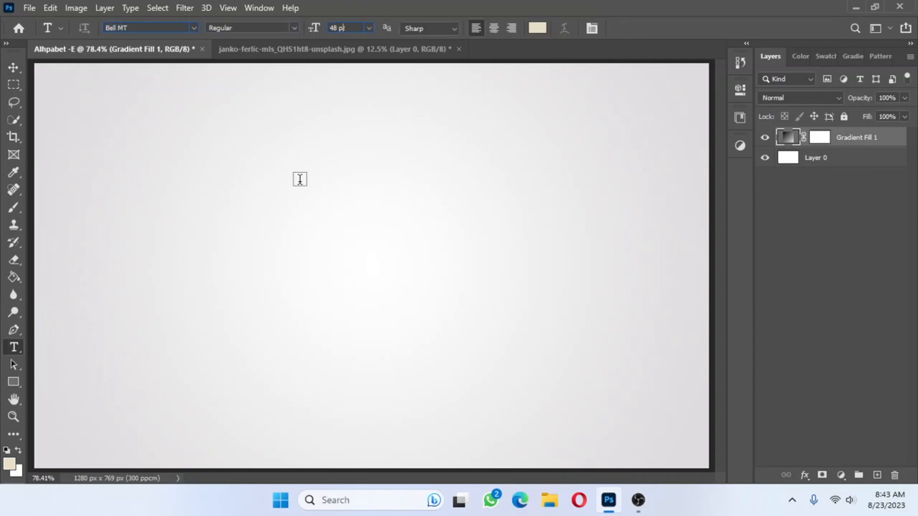
click(285, 287)
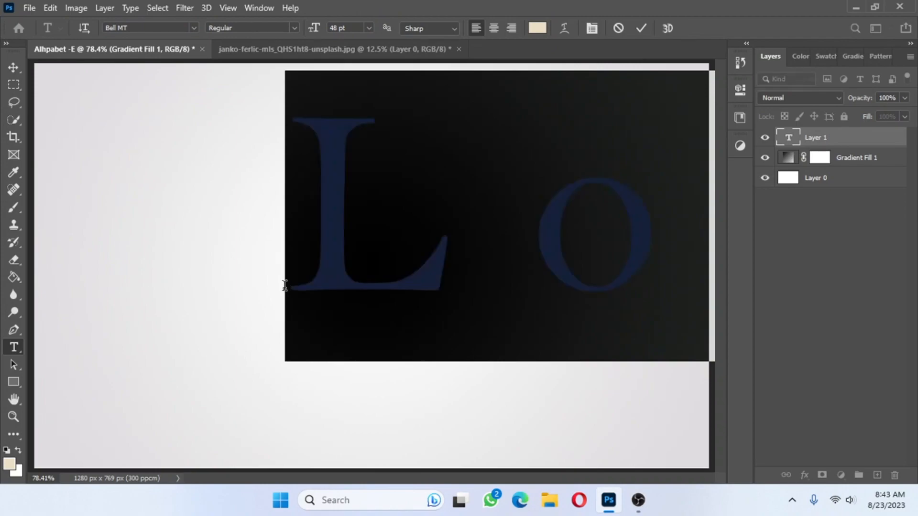
text(E)
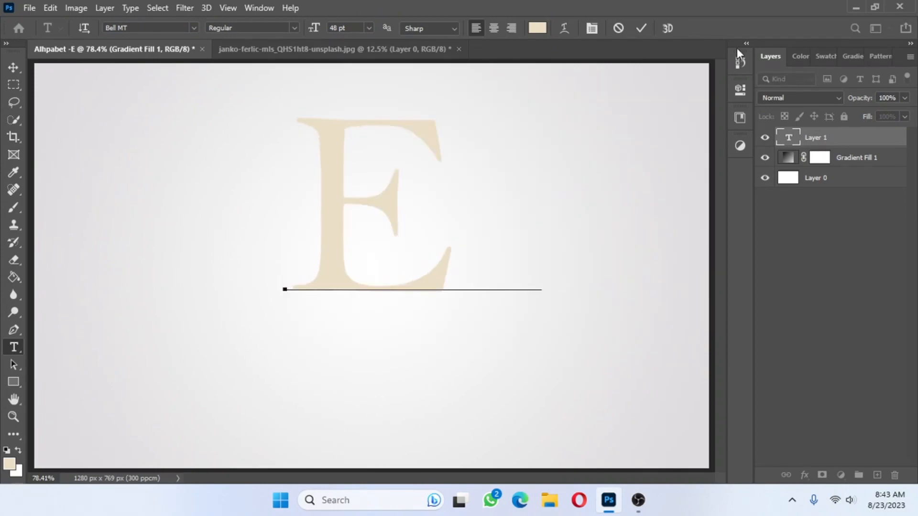
click(641, 27)
Change the letter E's text colour to light grey d4d4d4.
click(373, 169)
key(ctrl+a)
click(536, 29)
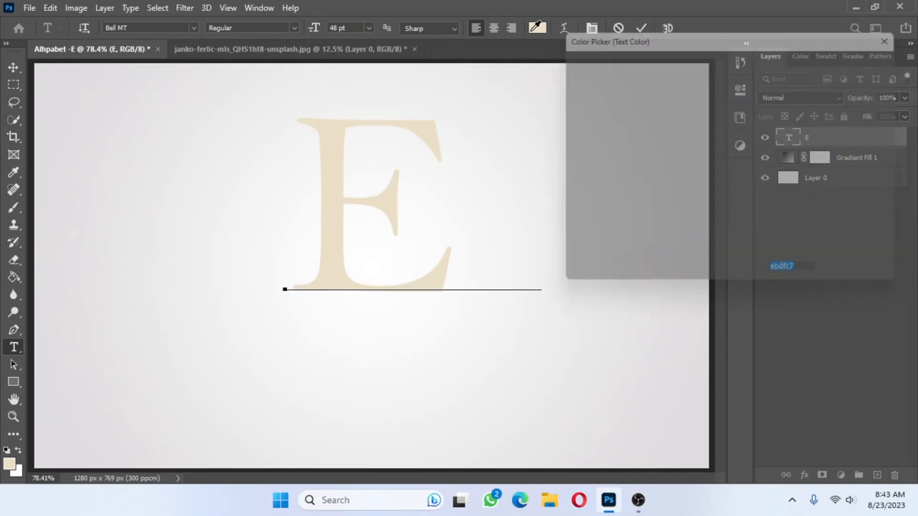
text(d4d4d4)
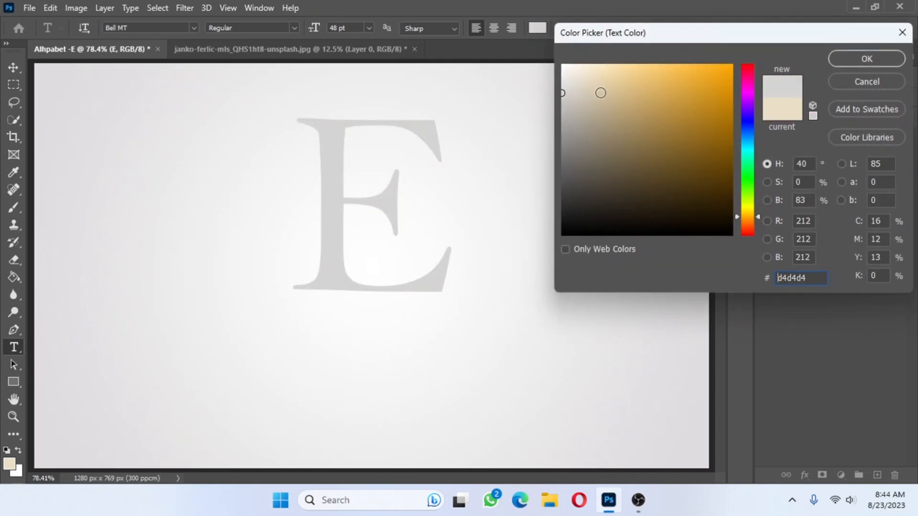
click(849, 59)
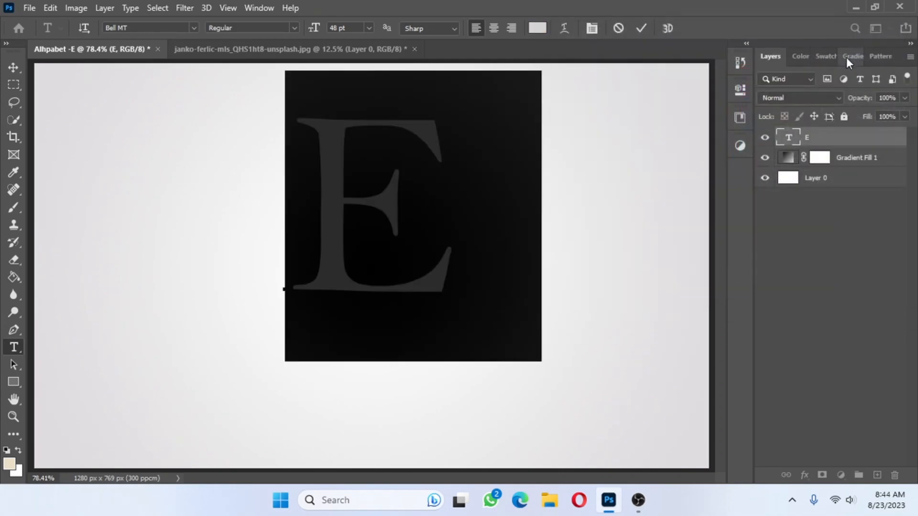
click(641, 28)
Center the letter E vertically on the canvas.
click(16, 67)
key(ctrl)
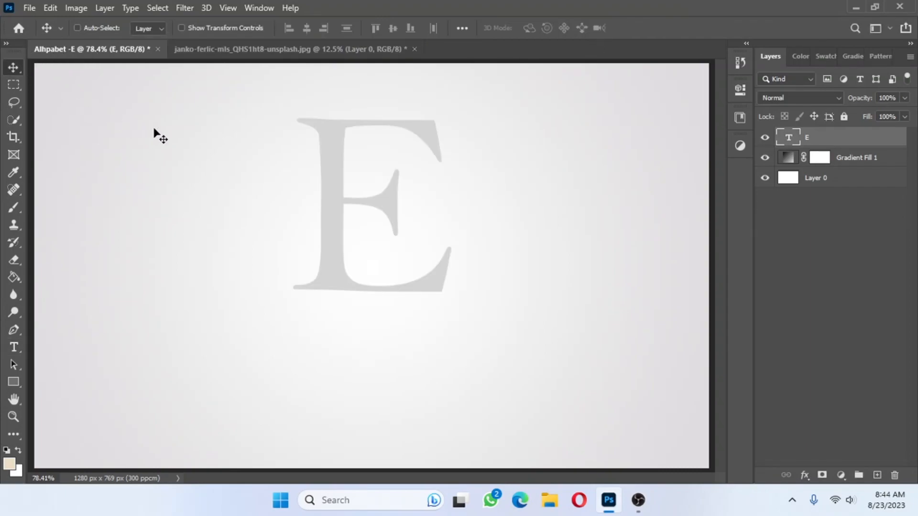
key(ctrl+a)
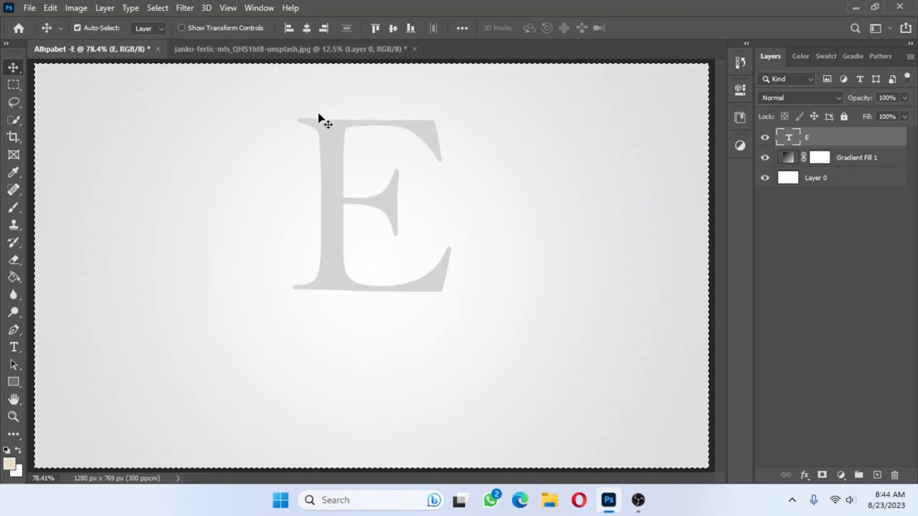
click(392, 29)
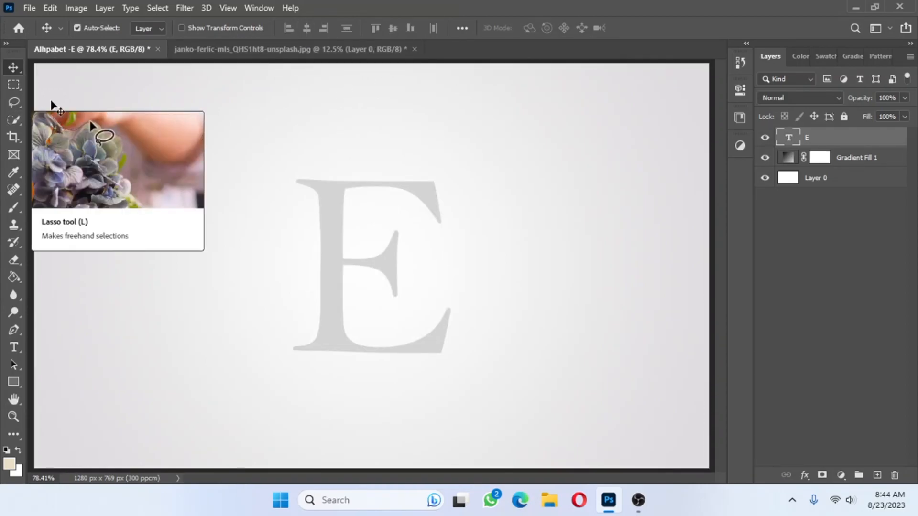
Select the subject of the black-and-white portrait in the janko-ferlic photo document.
click(340, 53)
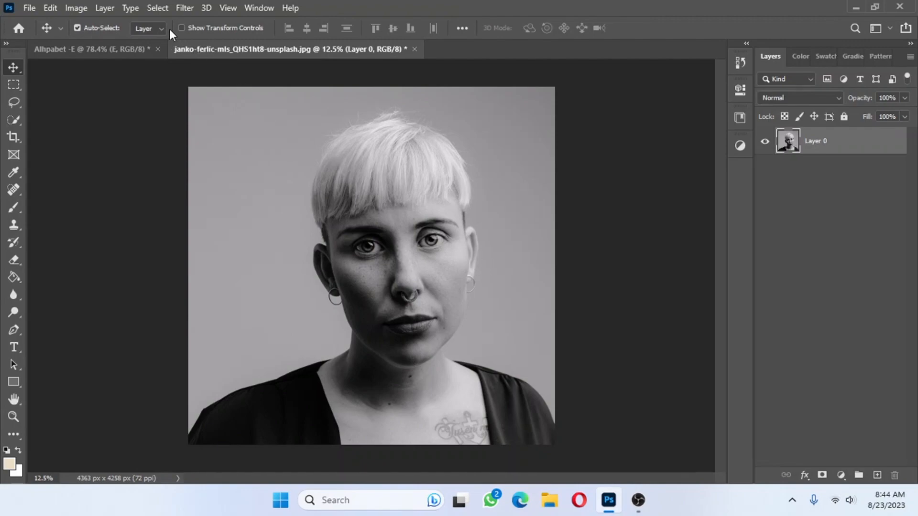
click(166, 10)
click(170, 162)
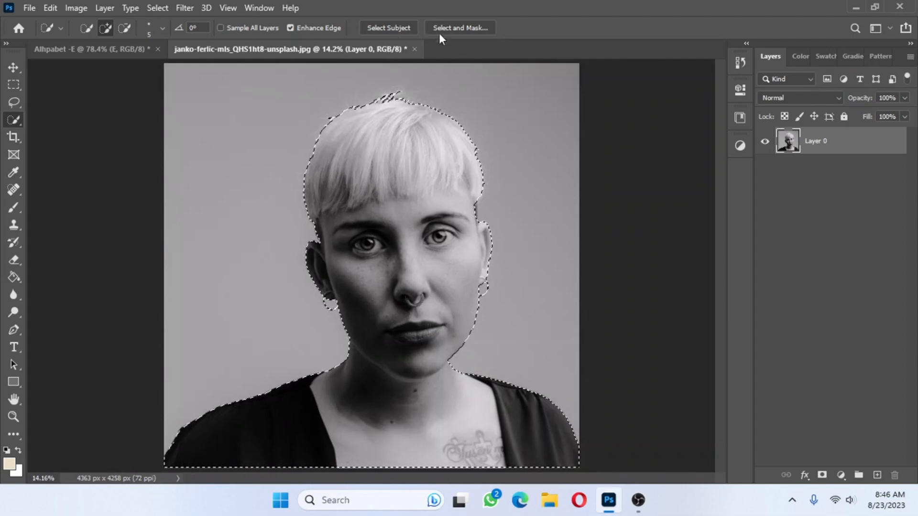
Cut out the selected woman with Select and Mask, using Decontaminate Colors and output to a new layer with a layer mask.
click(453, 27)
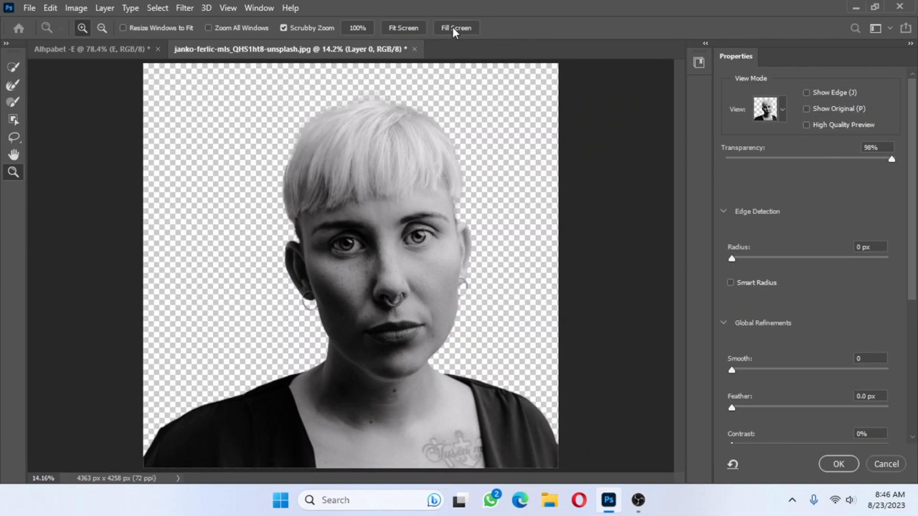
scroll(833, 317, down, 8)
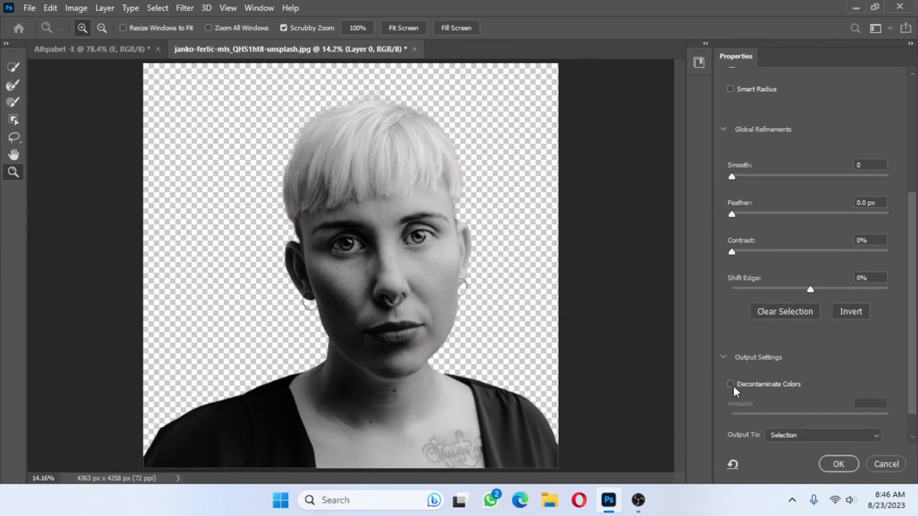
click(731, 385)
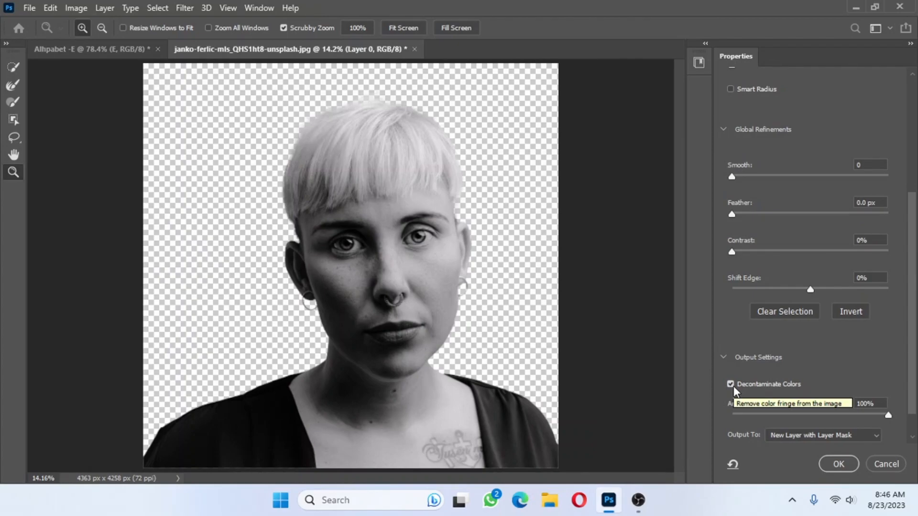
click(846, 465)
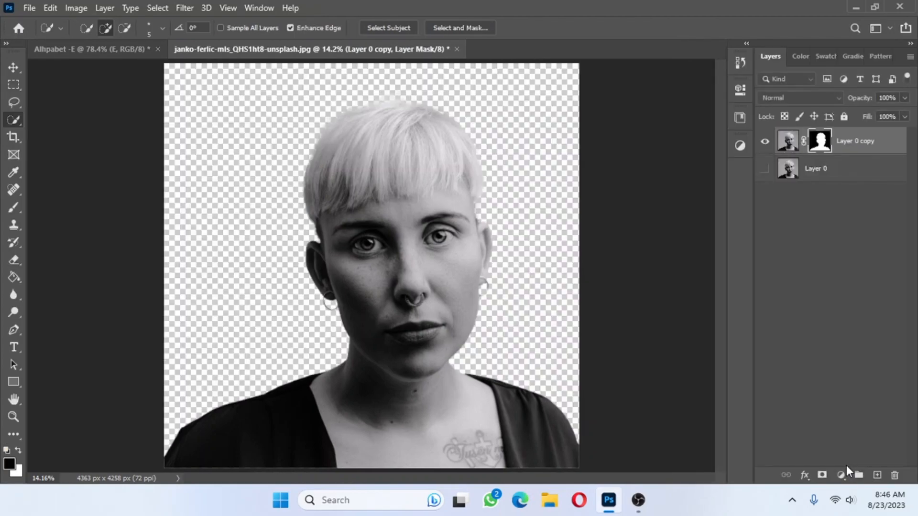
Create a new layer above the cutout and paint a red brush dot over each of the woman's eyes.
click(878, 475)
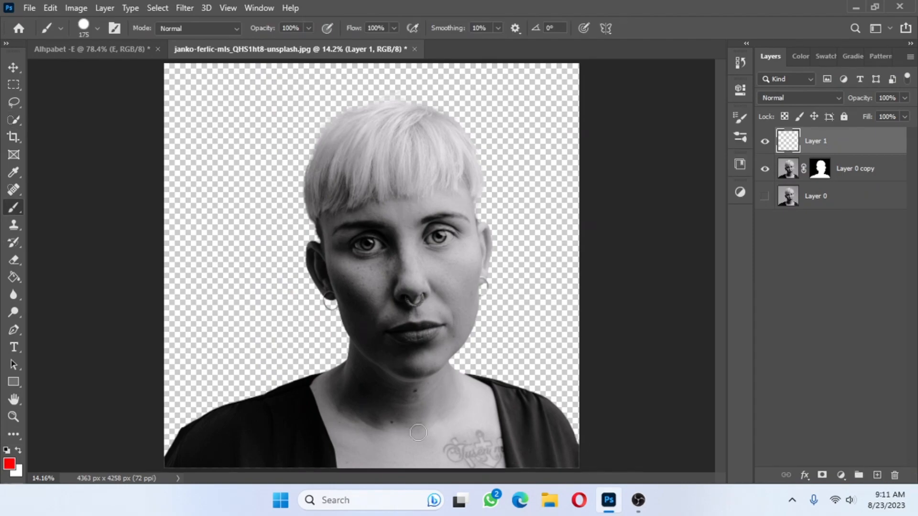
click(9, 464)
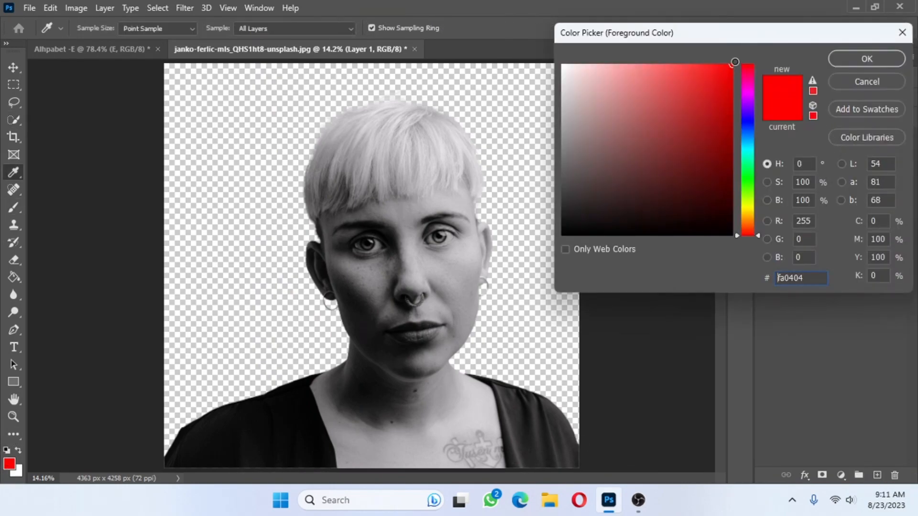
click(882, 58)
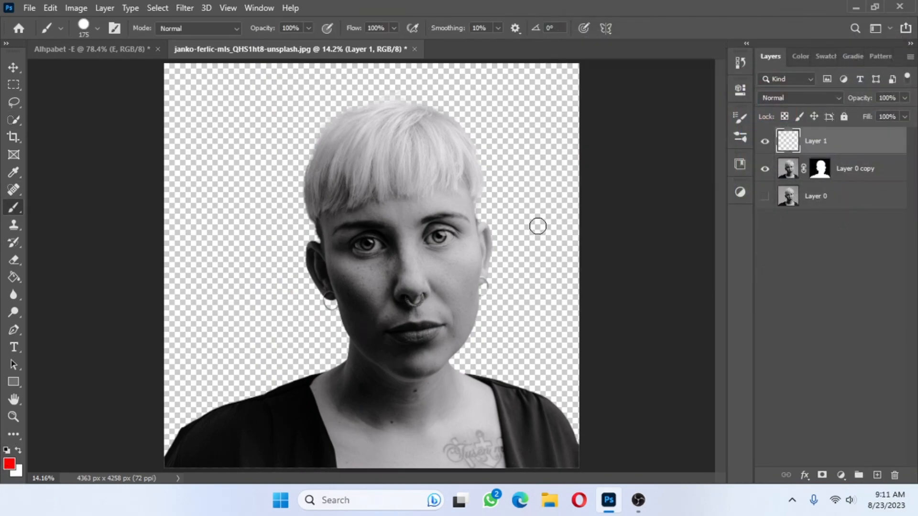
click(438, 235)
click(367, 242)
Set the red eye layer to Linear Dodge (Add) and split its Underlying Layer shadow Blend If slider to 0 / 53.
click(819, 98)
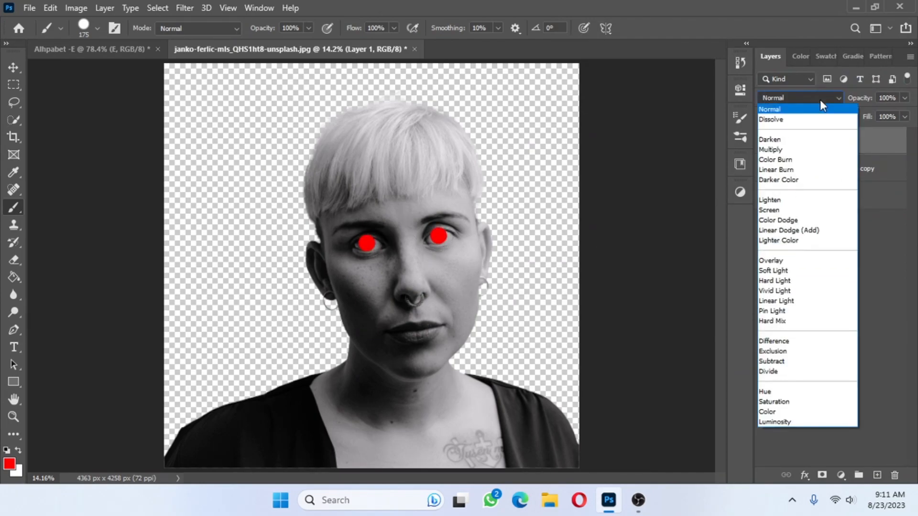
click(786, 230)
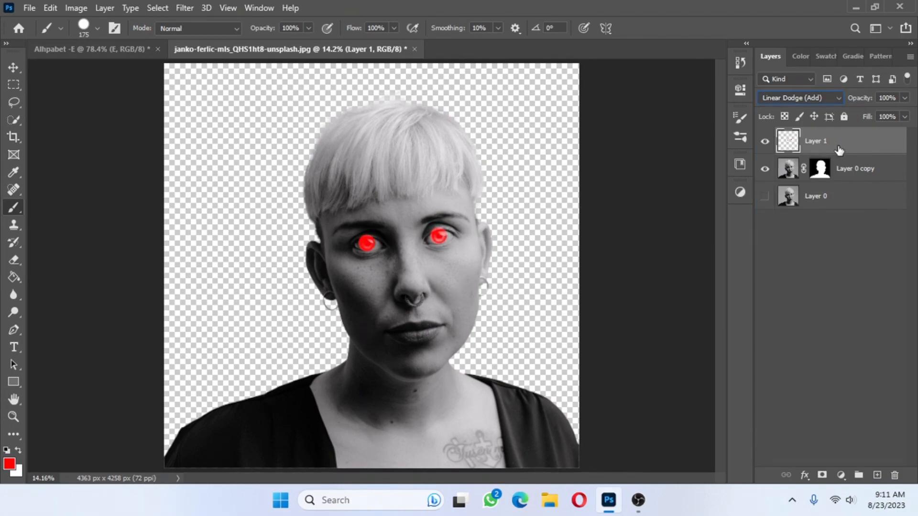
right_click(869, 140)
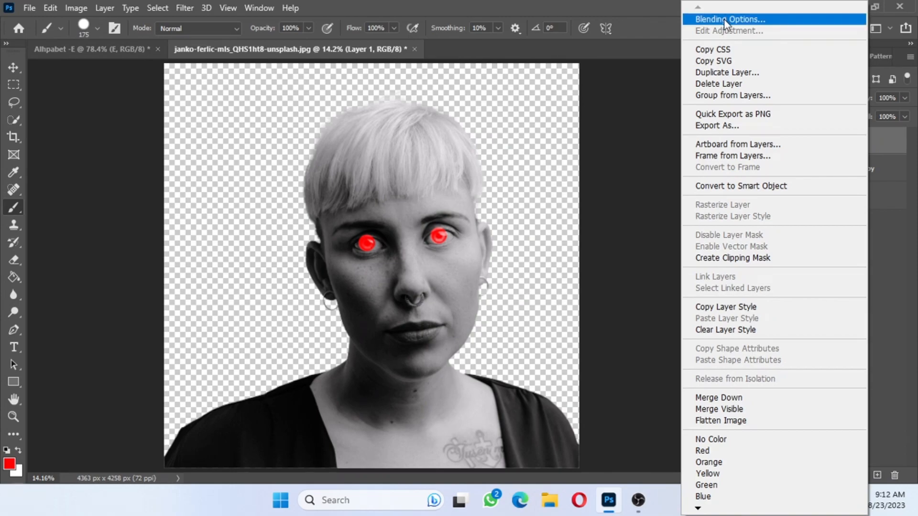
click(723, 19)
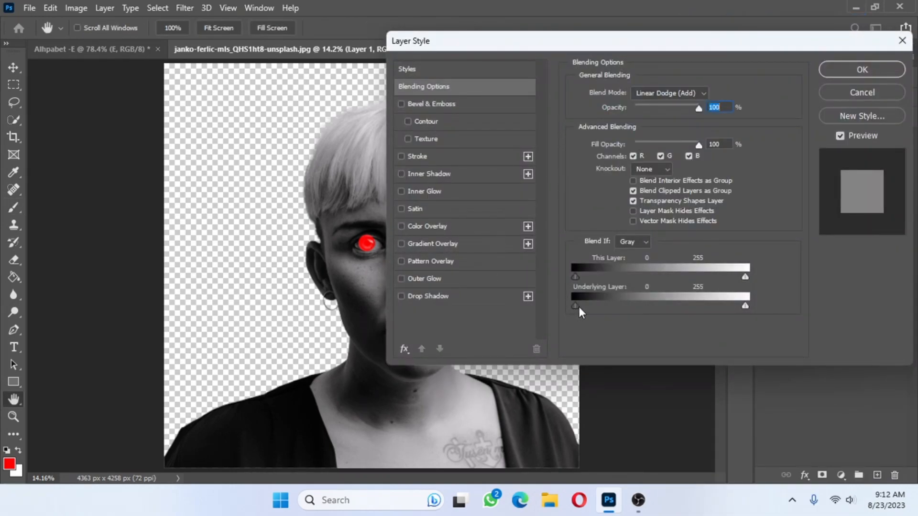
drag(577, 306, 604, 305)
drag(535, 44, 629, 50)
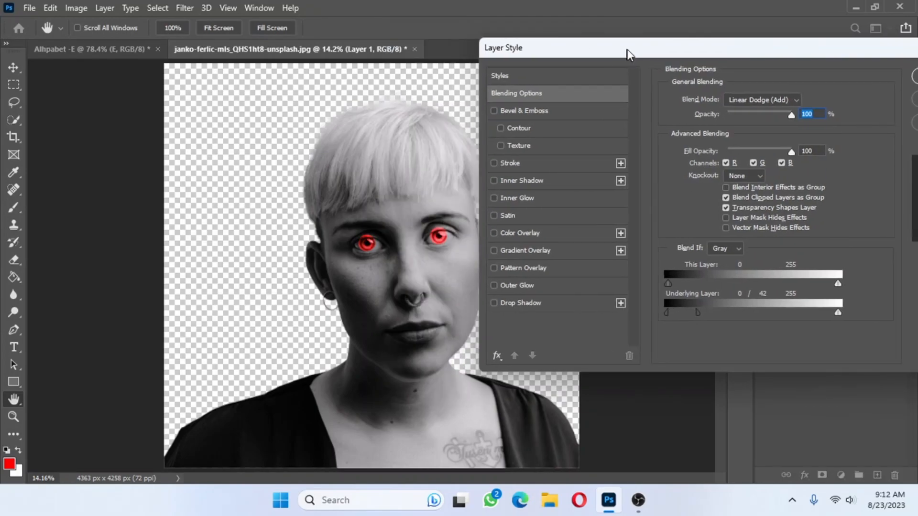
drag(701, 309, 702, 310)
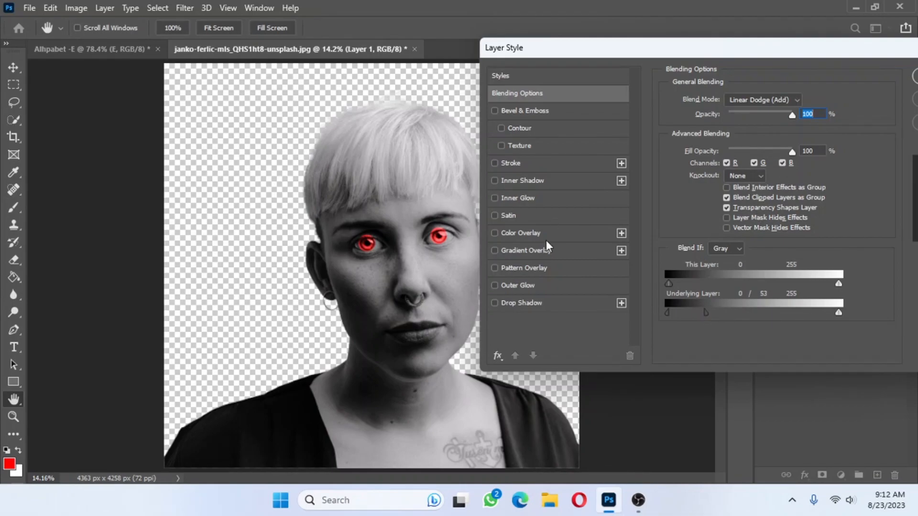
Apply a red Outer Glow of about 46 px and a red Inner Glow of 7 px to the eye layer.
click(521, 283)
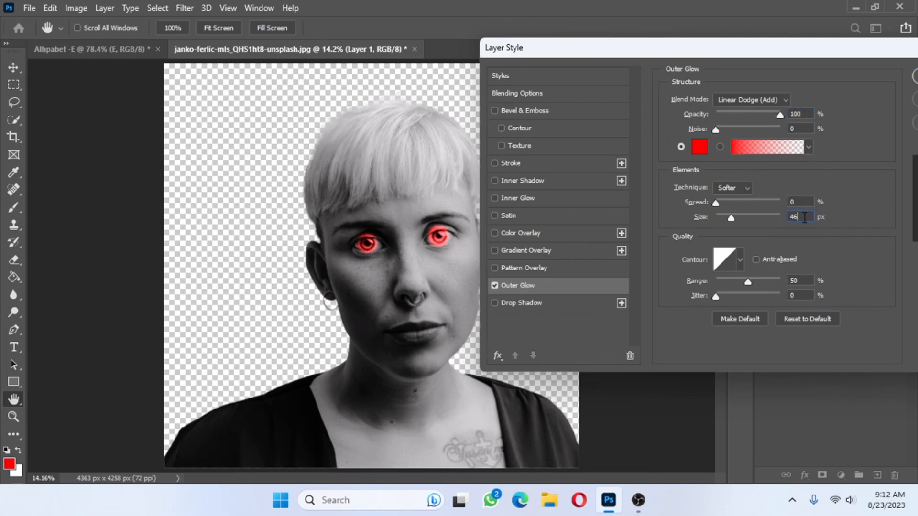
drag(746, 218, 734, 217)
click(517, 199)
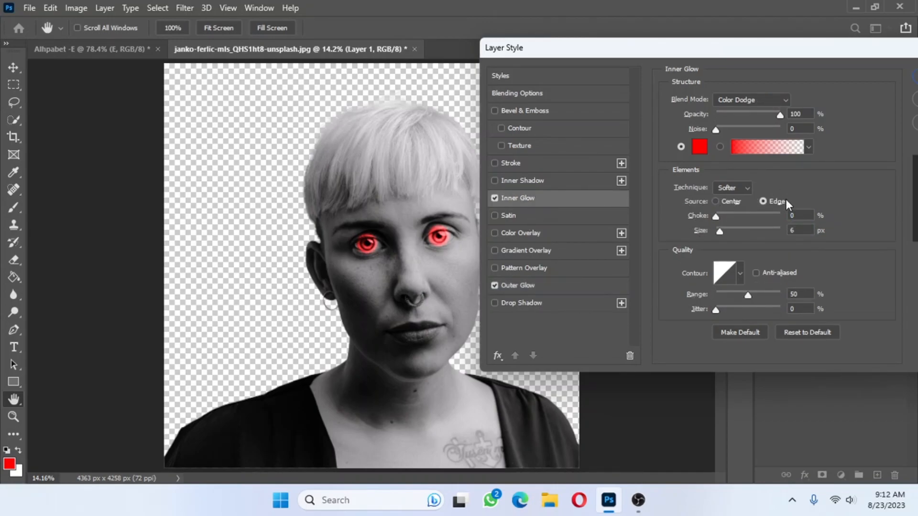
drag(720, 231, 715, 228)
drag(721, 233, 720, 233)
drag(641, 53, 620, 52)
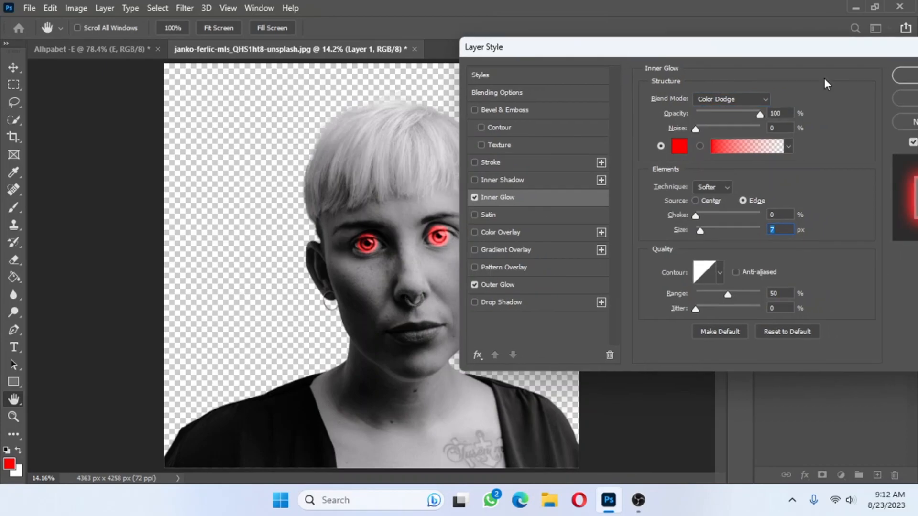
click(903, 78)
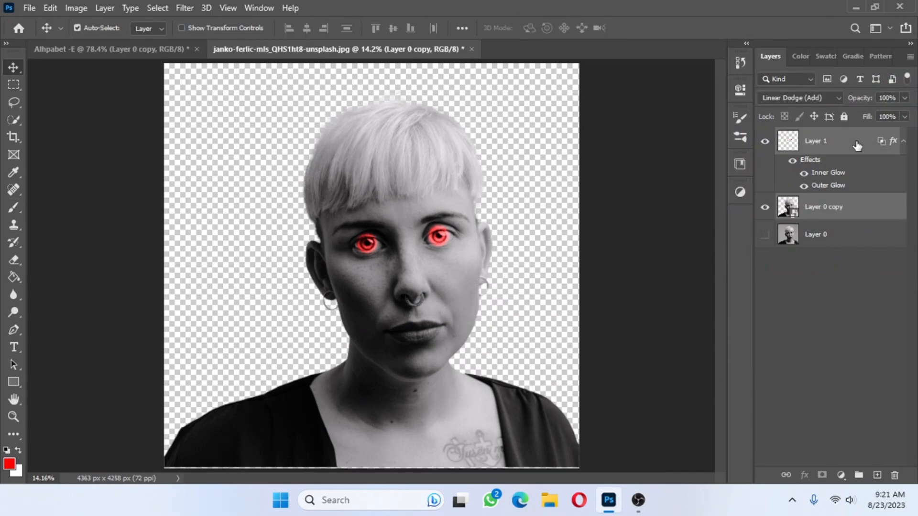
Convert the eye and cutout layers to one smart object and bring it into the Alhpabet -E document over the letter.
right_click(855, 142)
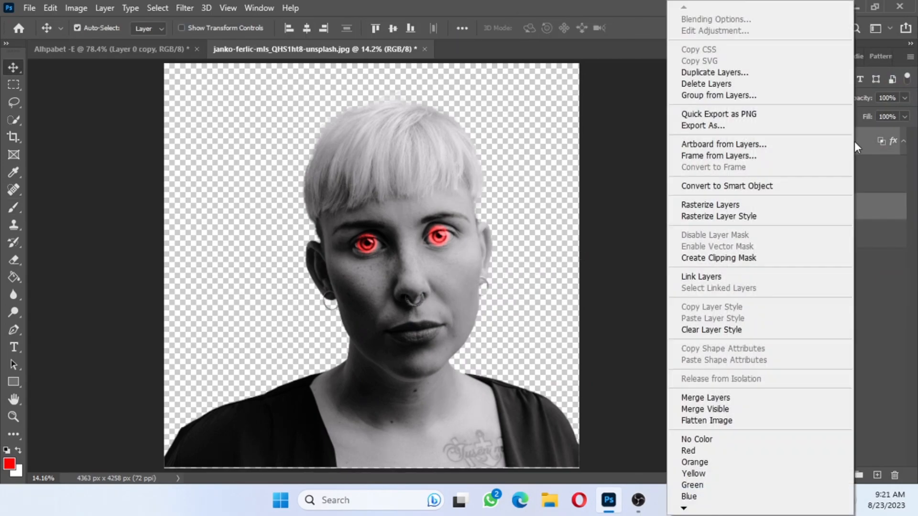
click(746, 186)
drag(444, 225, 161, 52)
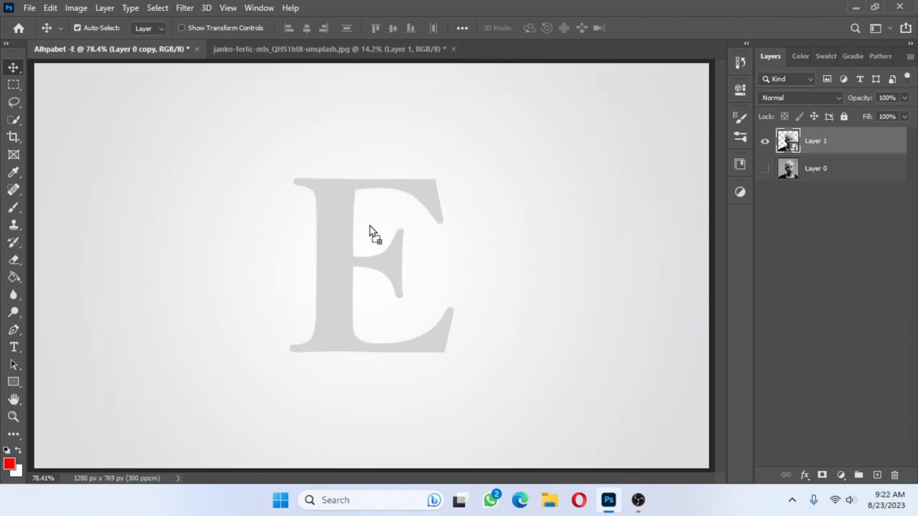
drag(369, 224, 368, 224)
click(643, 27)
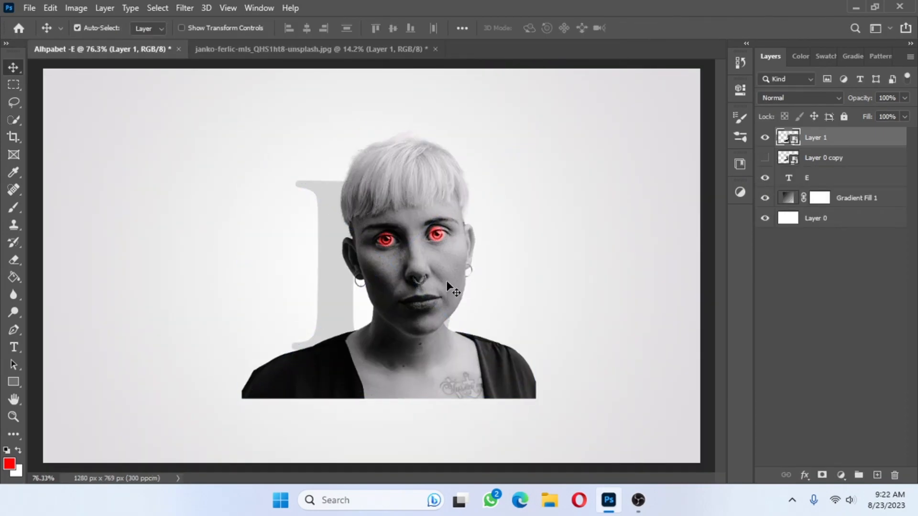
Lower the portrait's opacity to 28% and scale it down to 1.00% over the letter E.
key(ctrl+t)
click(904, 98)
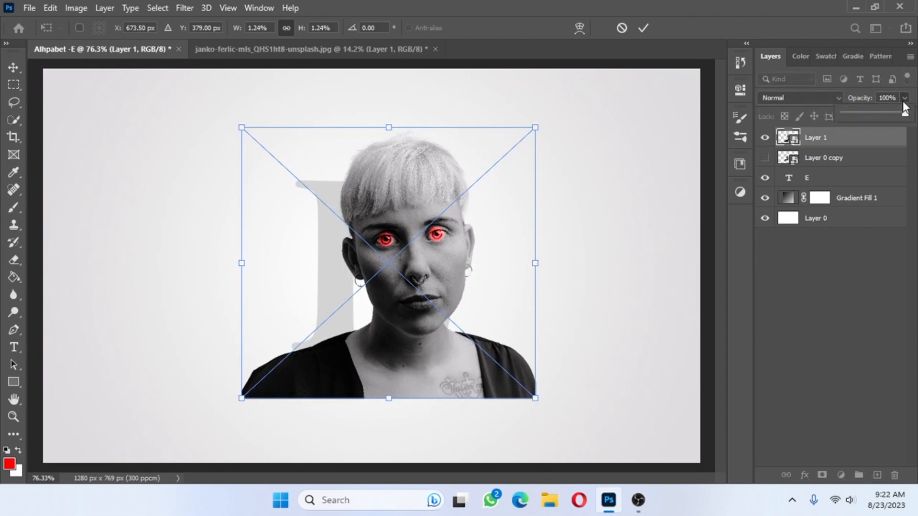
mouse_move(863, 117)
mouse_down()
mouse_move(850, 119)
mouse_move(861, 119)
mouse_up()
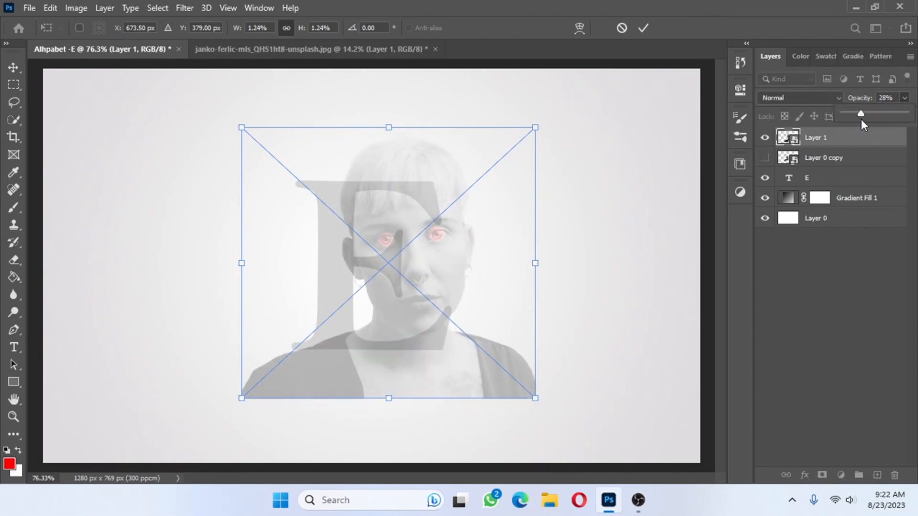
drag(546, 270, 518, 263)
drag(453, 264, 391, 288)
drag(467, 285, 452, 289)
Scale the portrait to 0.87%, rotate it 4.48° to fit the letter E, and restore its opacity to 100%.
scroll(385, 282, up, 2)
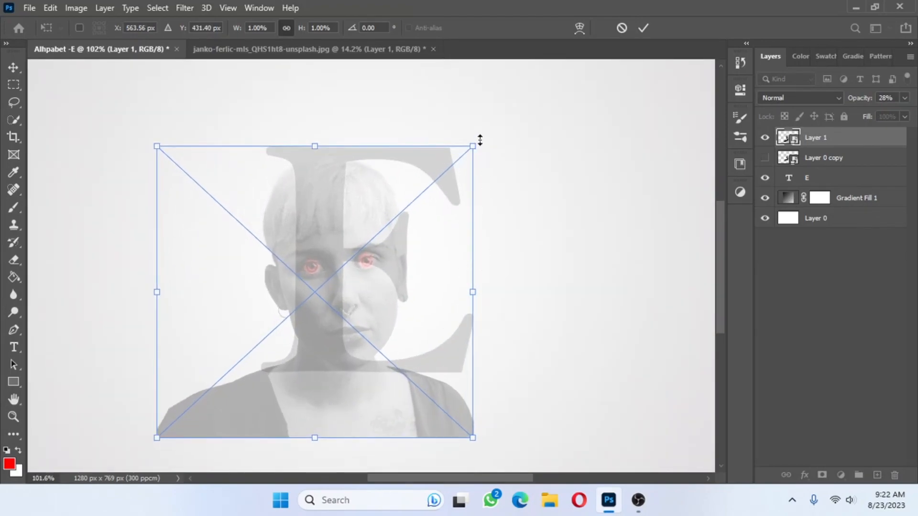
drag(481, 142, 492, 152)
drag(378, 265, 377, 266)
scroll(379, 262, up, 2)
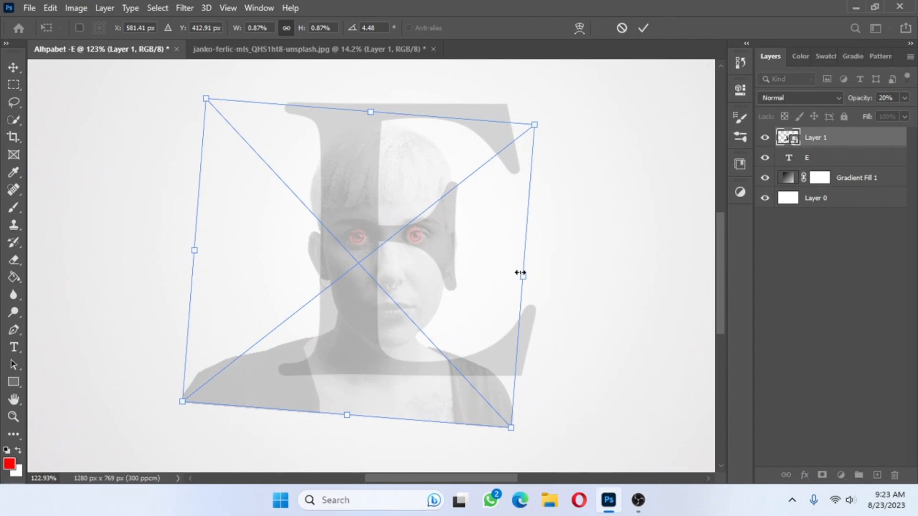
click(905, 98)
drag(856, 113, 908, 113)
click(643, 28)
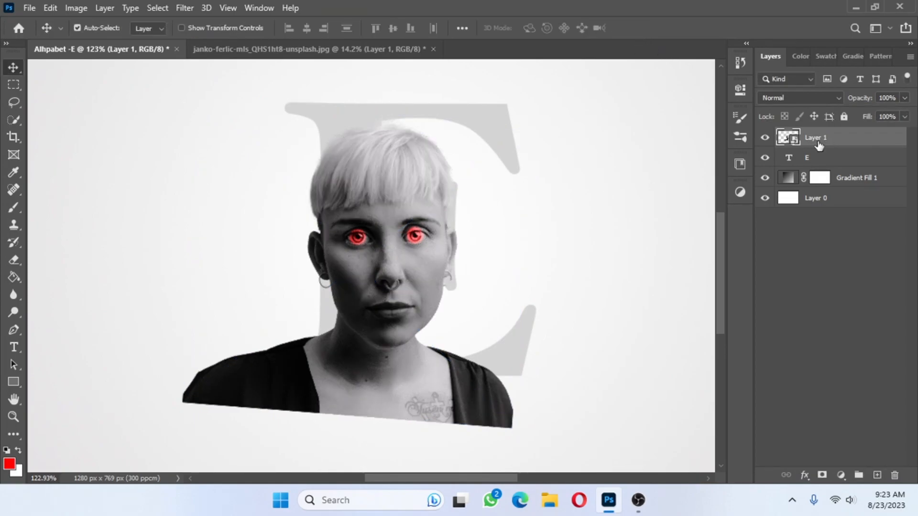
Clip the portrait layer to the letter E and add a layer mask to an unclipped duplicate above it.
right_click(844, 143)
click(701, 306)
key(ctrl+j)
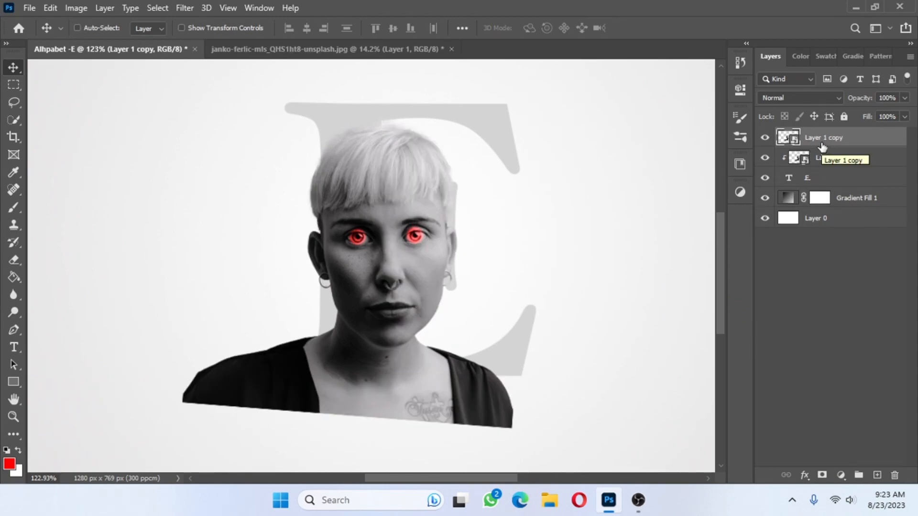
click(823, 475)
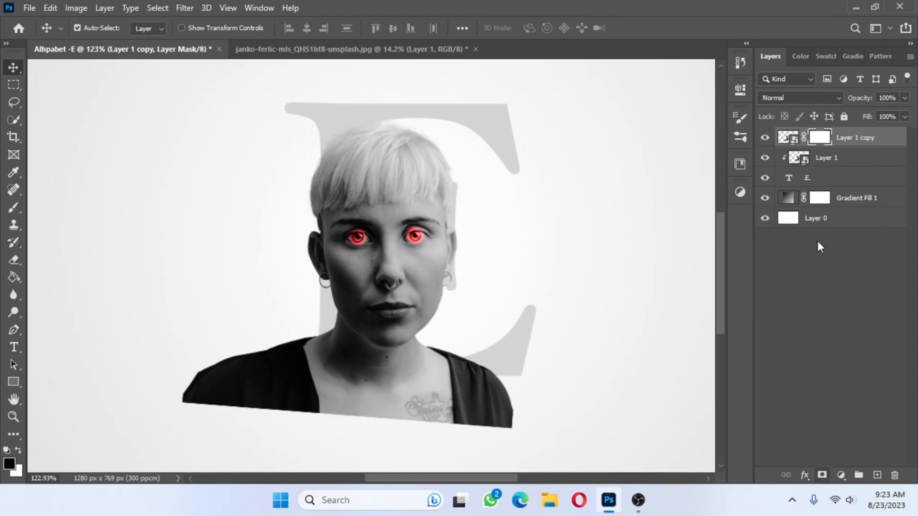
Load the letter E's outline as a selection and invert it.
ctrl+click(789, 180)
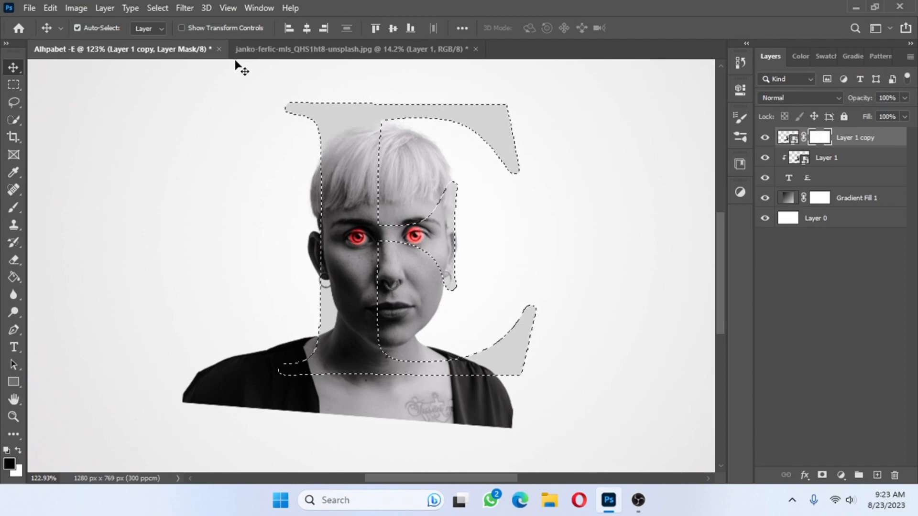
click(158, 8)
click(165, 61)
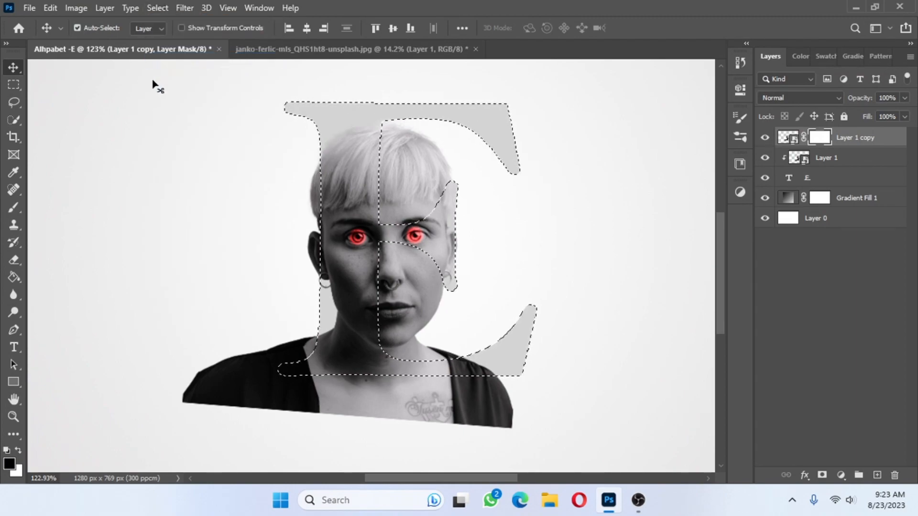
Paint the copy's mask black with an 80 px hard round brush to hide the shoulders and right half outside the E, then deselect.
click(6, 464)
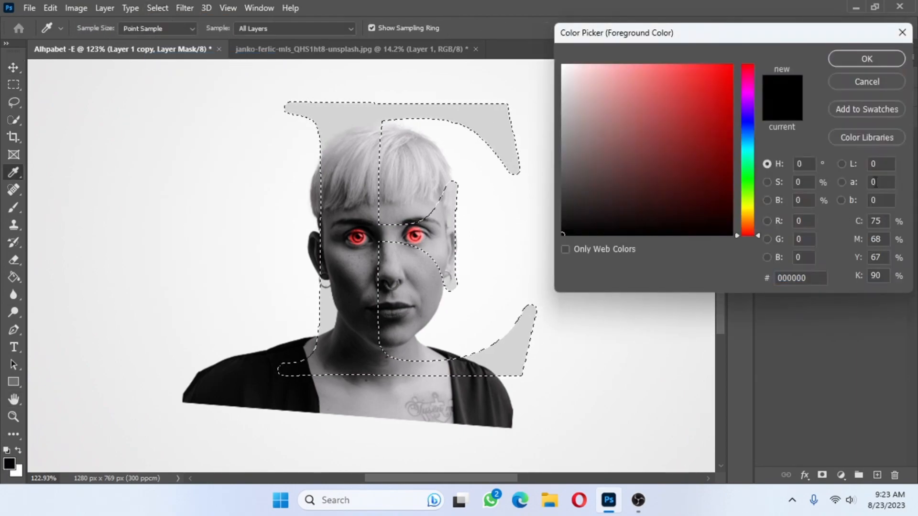
click(867, 59)
click(13, 208)
right_click(147, 256)
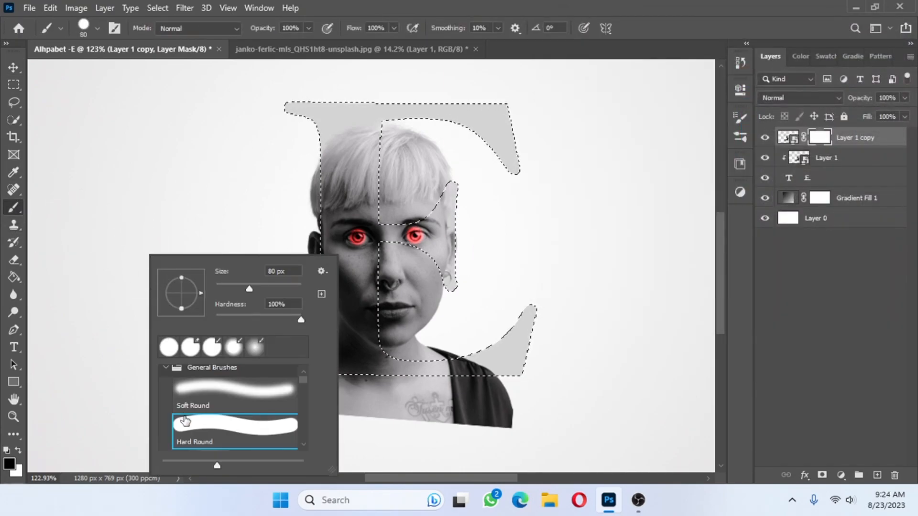
mouse_move(393, 398)
mouse_down()
mouse_move(498, 414)
mouse_move(328, 419)
mouse_move(190, 402)
mouse_move(482, 405)
mouse_move(308, 408)
mouse_move(222, 391)
mouse_move(287, 357)
mouse_up()
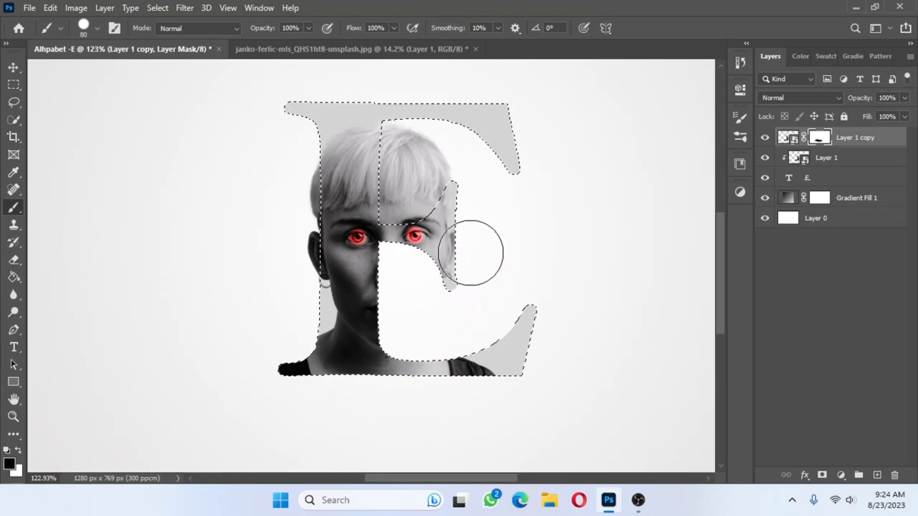
mouse_move(475, 188)
mouse_down()
mouse_move(441, 199)
mouse_move(403, 191)
mouse_move(402, 154)
mouse_move(416, 148)
mouse_move(438, 163)
mouse_up()
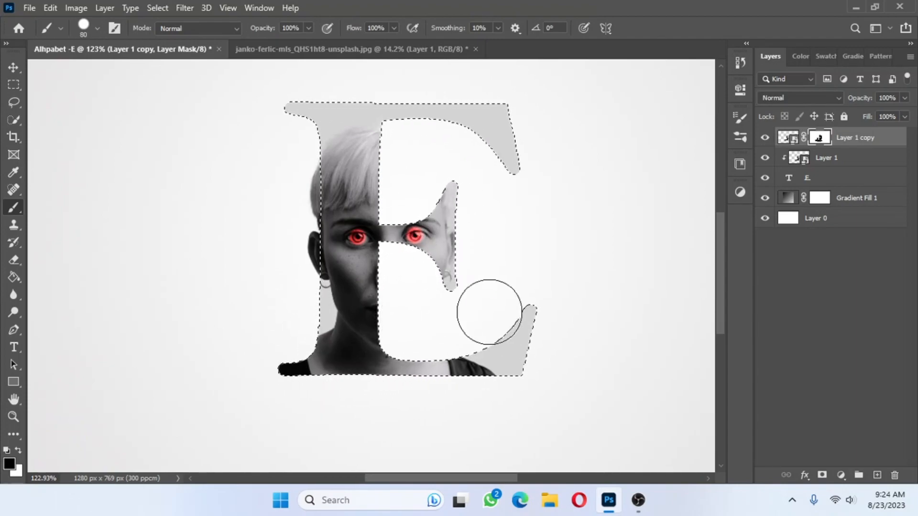
key(ctrl+0)
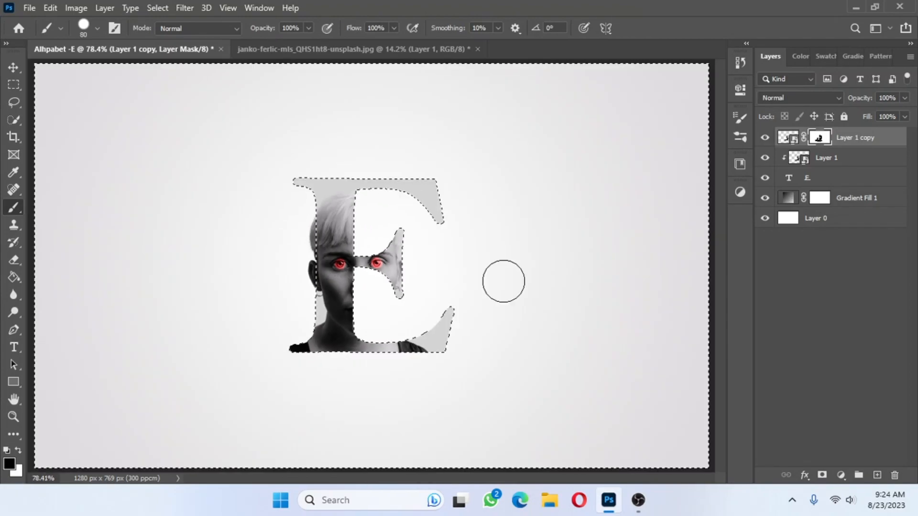
key(ctrl+d)
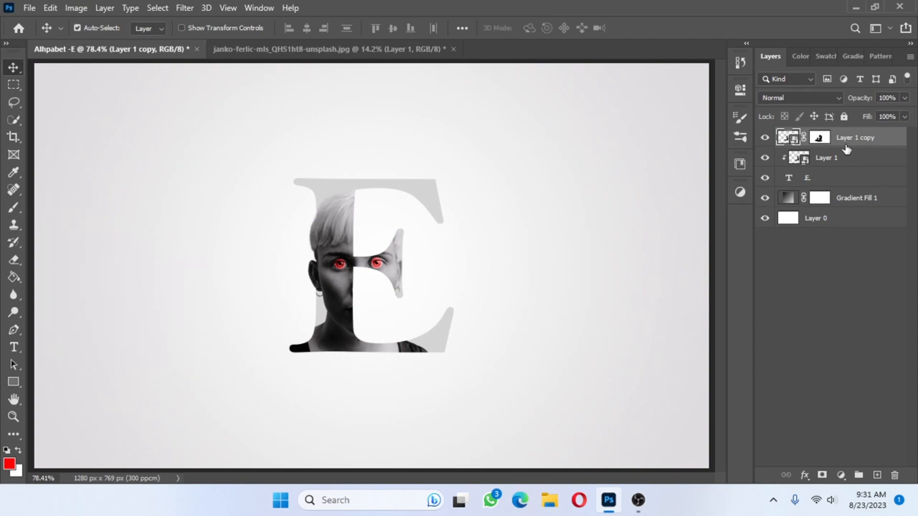
Create a new top layer and choose the Smoke 41 brush, reducing its size to 228 px.
click(879, 476)
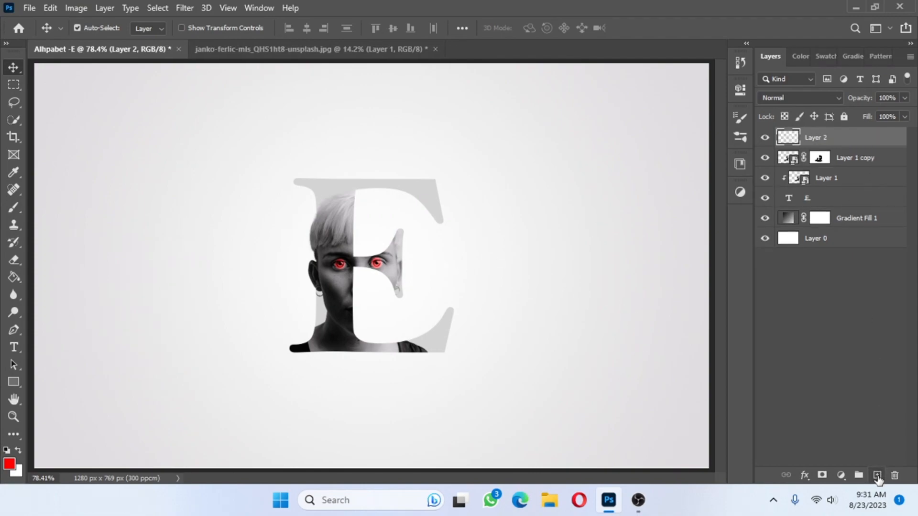
click(12, 207)
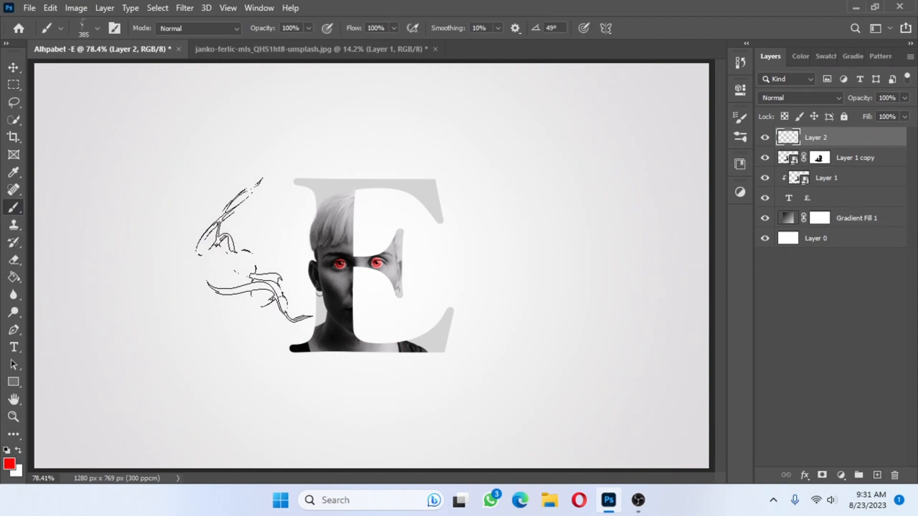
right_click(311, 249)
click(364, 433)
key(ctrl+z)
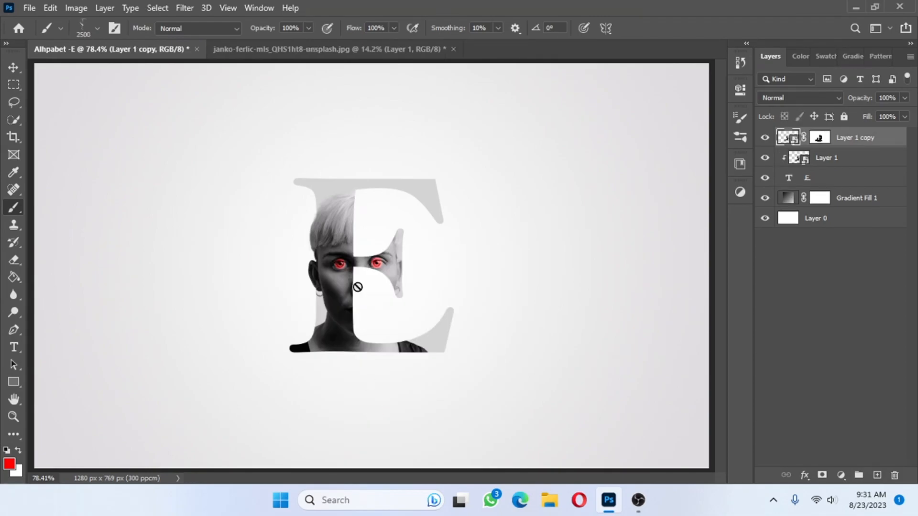
key(ctrl+shift+z)
right_click(483, 227)
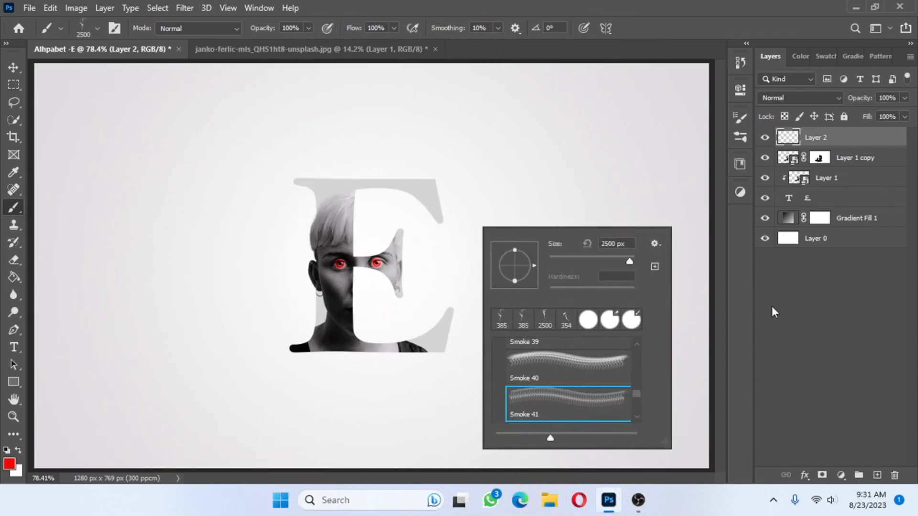
mouse_move(630, 261)
mouse_down()
mouse_move(603, 261)
mouse_move(612, 262)
mouse_up()
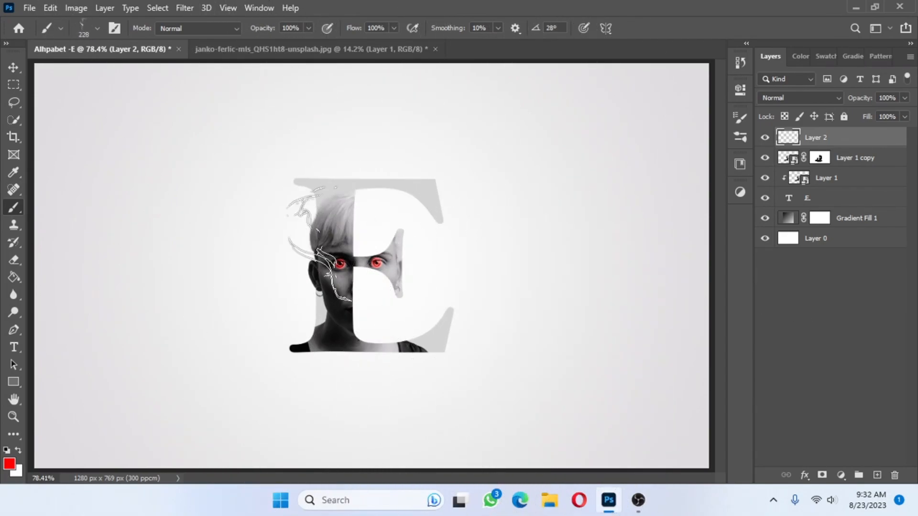
Rotate the smoke brush to 39° and stamp red smoke rising from the woman's eye on the E's stem.
right_click(342, 245)
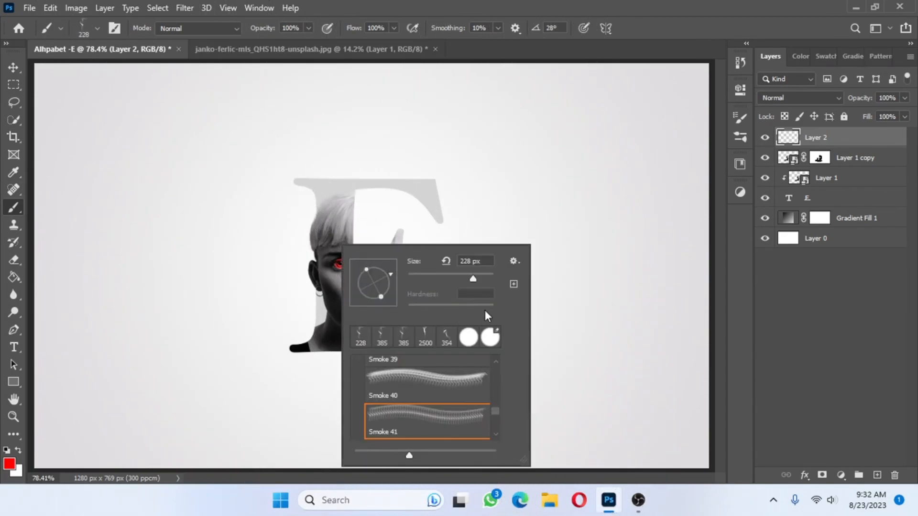
drag(391, 270, 389, 268)
click(290, 205)
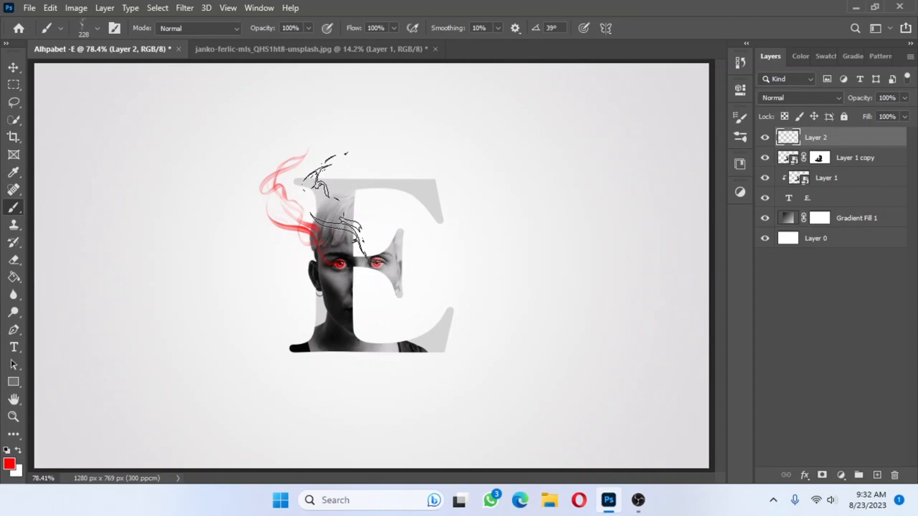
Rotate the smoke brush to -46° and stamp red smoke rising from the woman's other eye, across the E's upper arm.
right_click(411, 247)
mouse_move(410, 259)
mouse_down()
mouse_move(405, 268)
mouse_move(413, 262)
mouse_up()
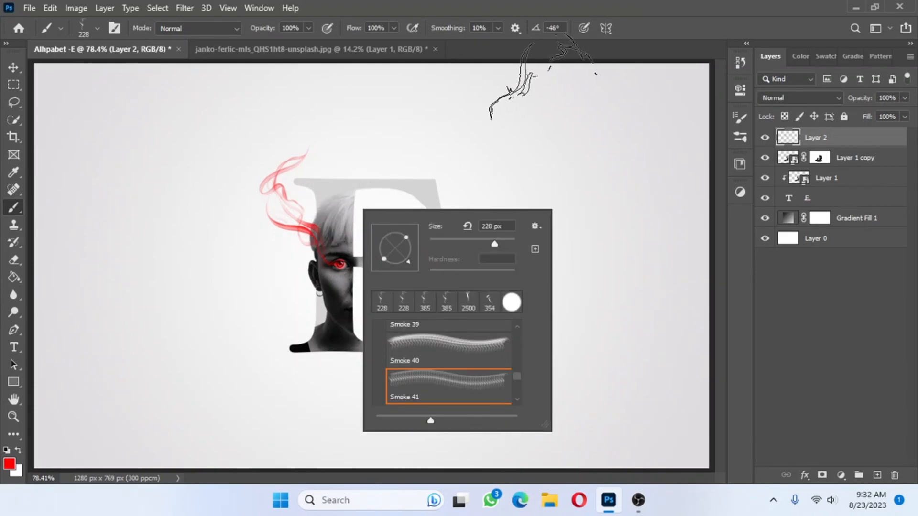
click(542, 76)
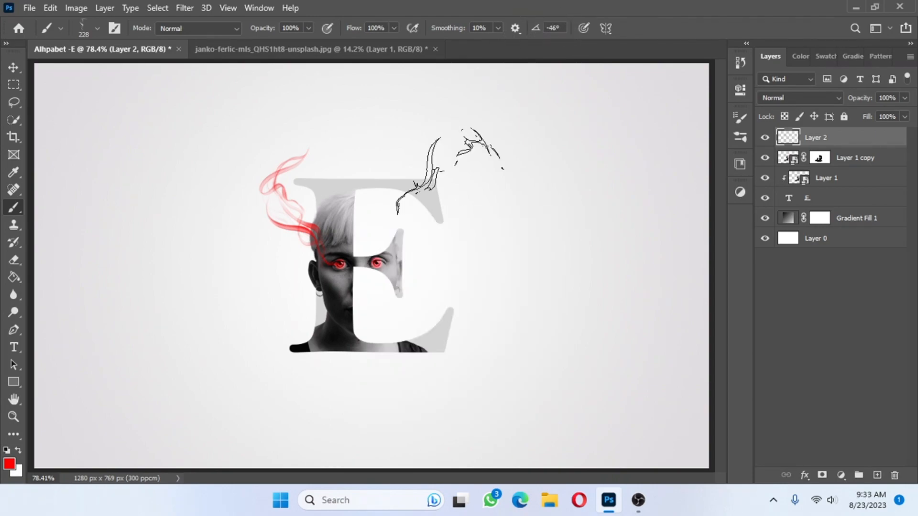
click(428, 214)
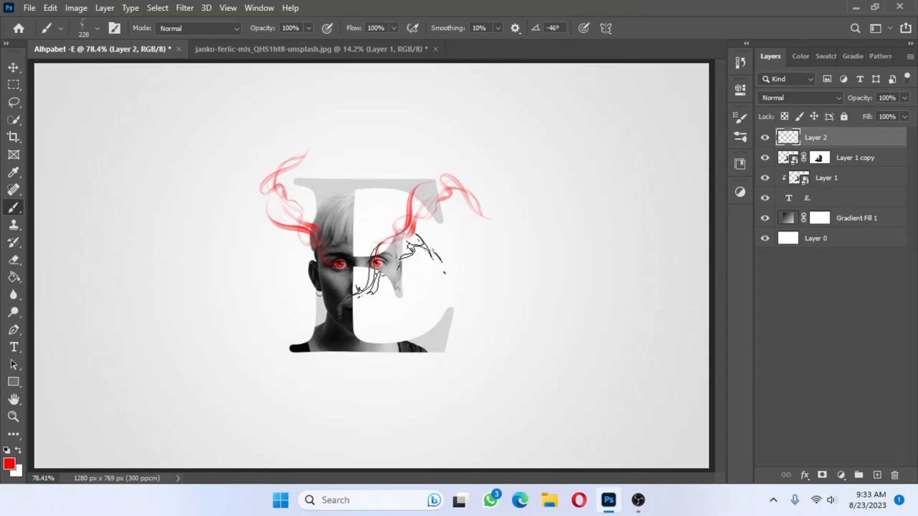
Add a red Linear Dodge (Add) Outer Glow to the smoke layer with its size set to 8 px.
right_click(851, 138)
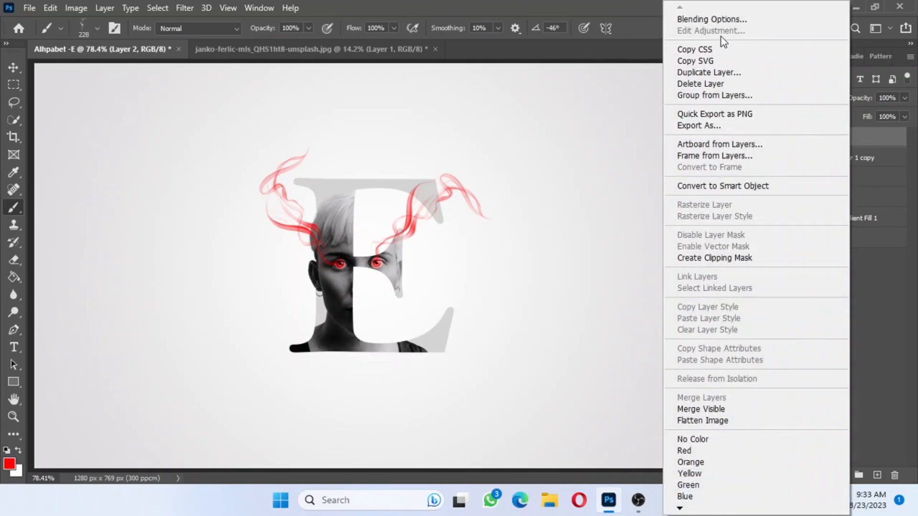
click(712, 20)
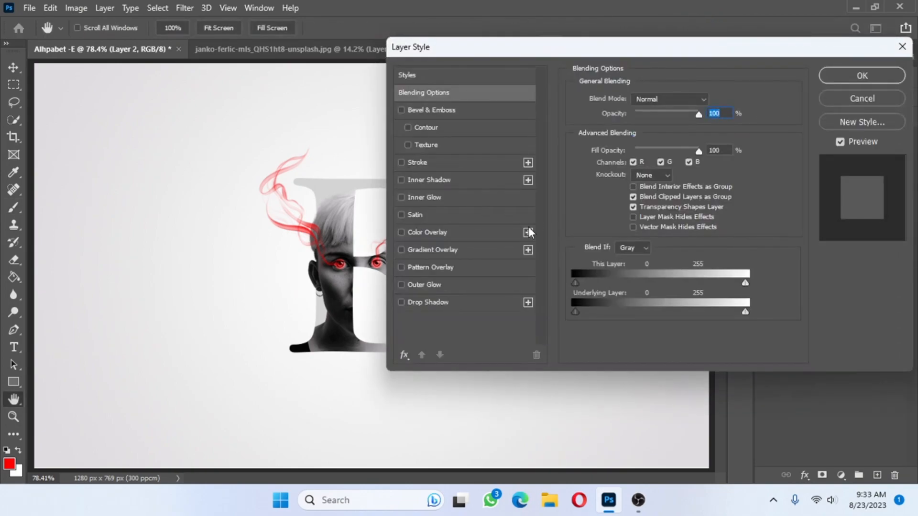
click(426, 284)
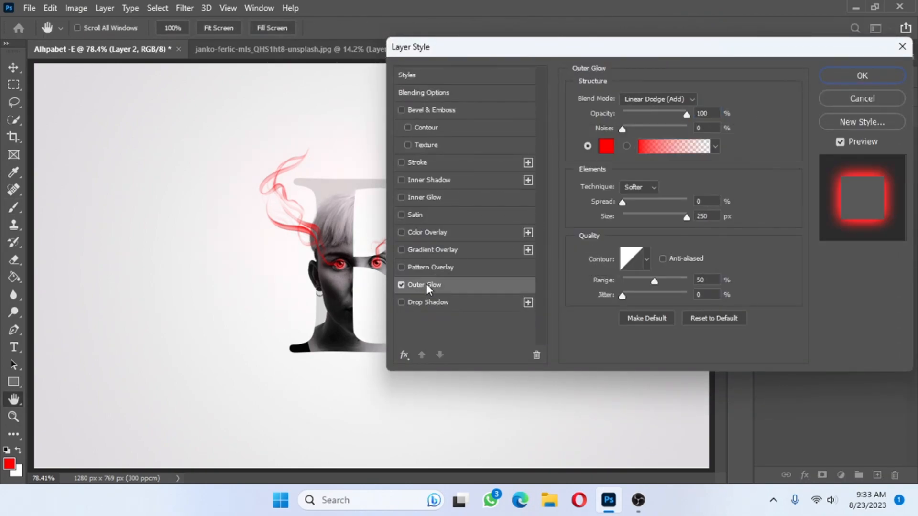
drag(684, 217, 628, 221)
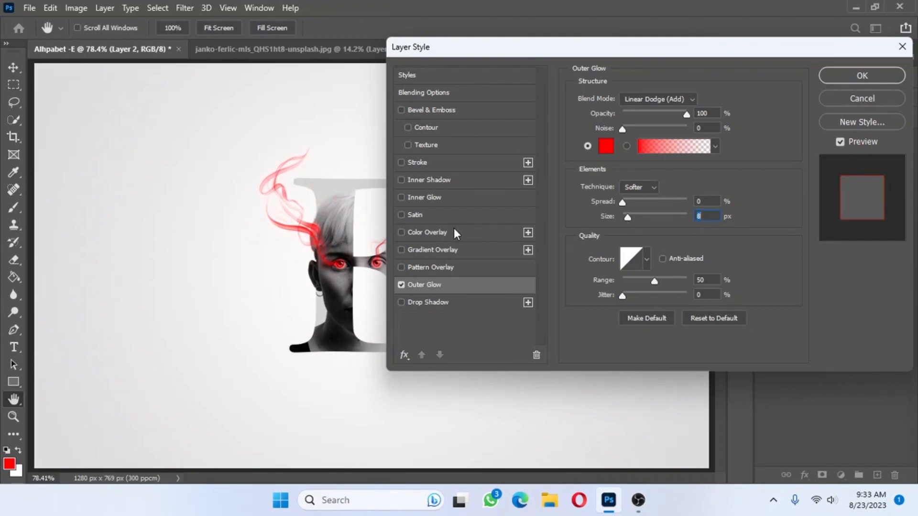
Add a red Color Dodge Inner Glow to the smoke layer, set its size to 7 px, and apply the layer style.
click(432, 196)
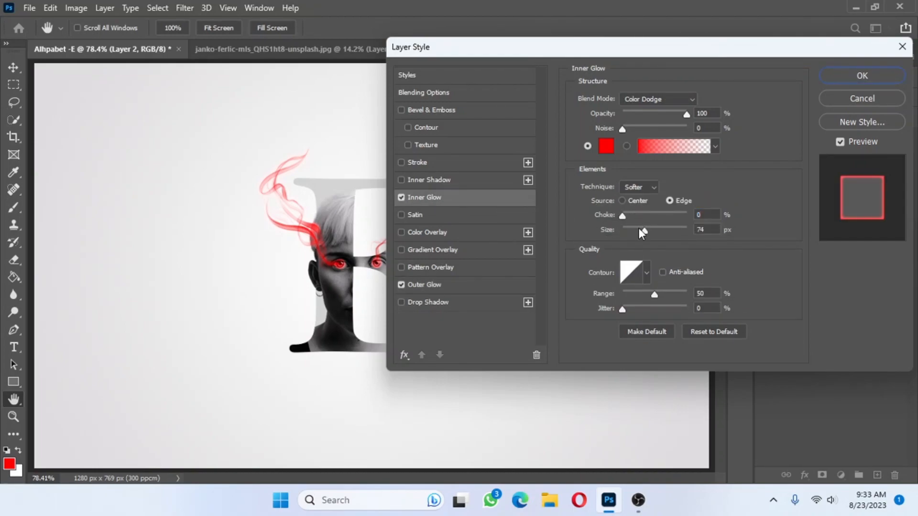
drag(644, 231, 629, 230)
click(627, 231)
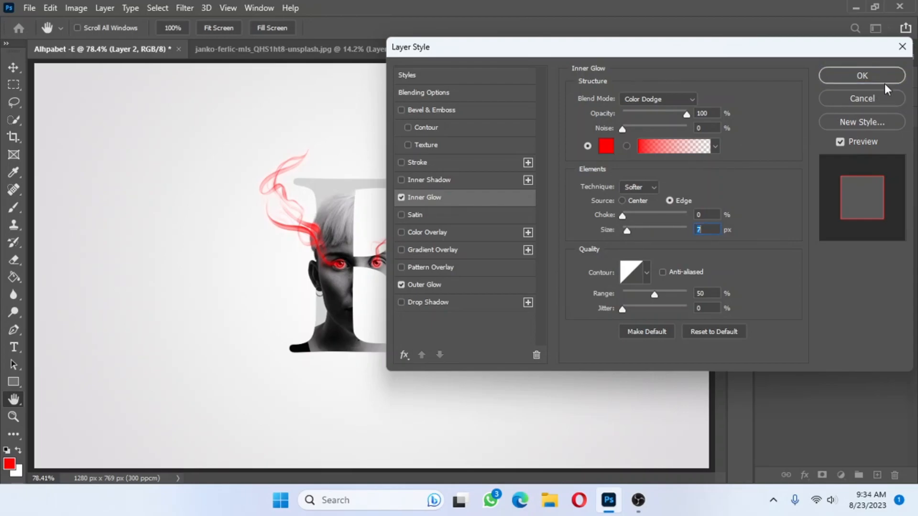
click(862, 75)
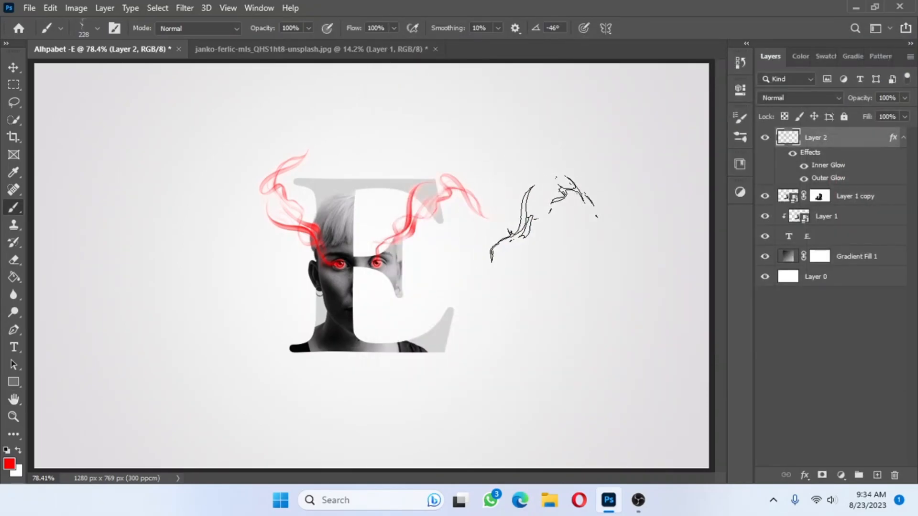
Add a 3 px white outside Stroke to the letter E text layer.
click(836, 237)
right_click(837, 237)
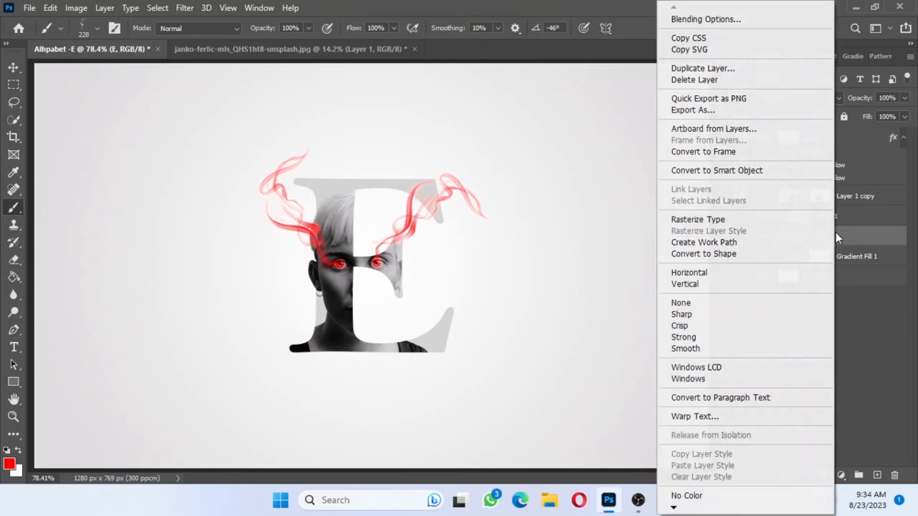
click(709, 22)
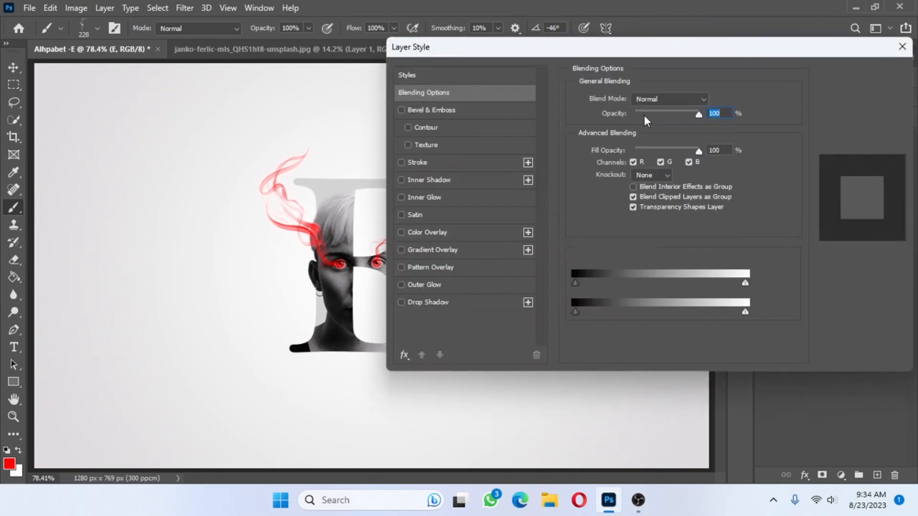
click(417, 162)
drag(596, 49, 687, 52)
click(791, 100)
text(3)
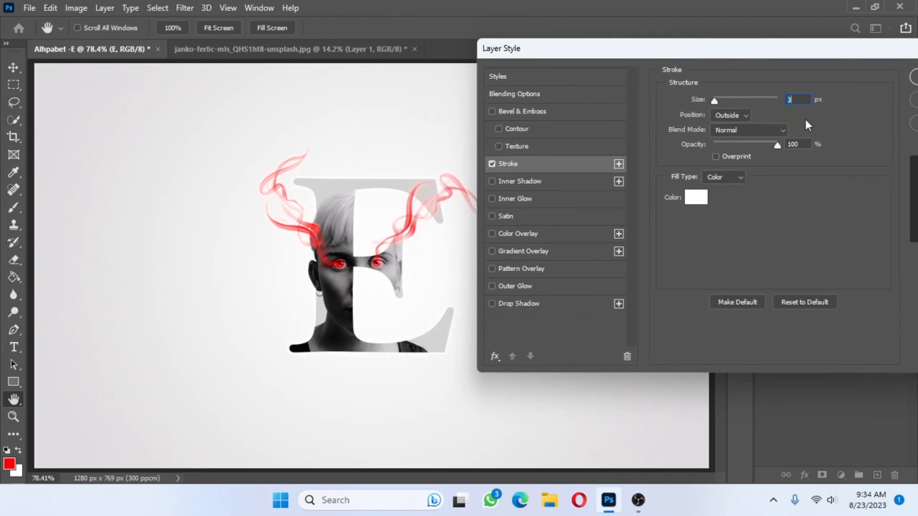
Give the letter E a black Multiply Drop Shadow at 29° with distance 8 px and size 10 px, and apply the style.
click(543, 303)
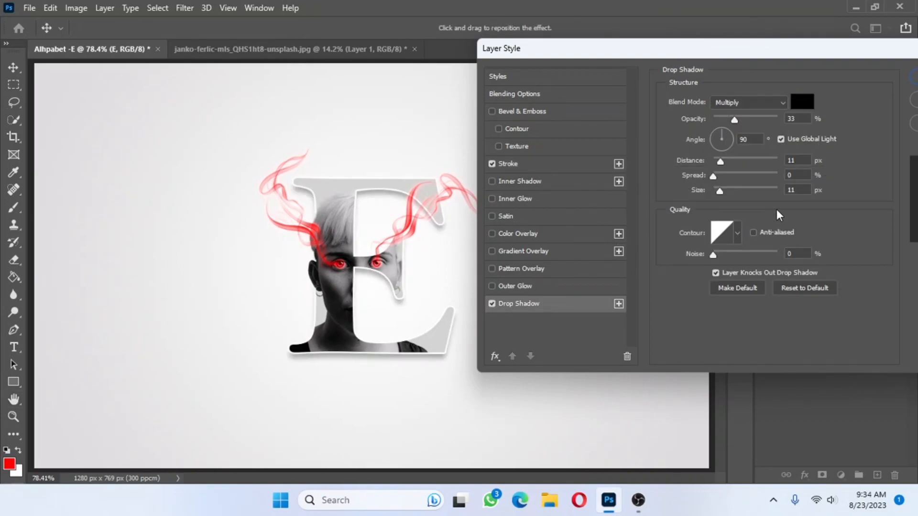
drag(719, 161, 720, 190)
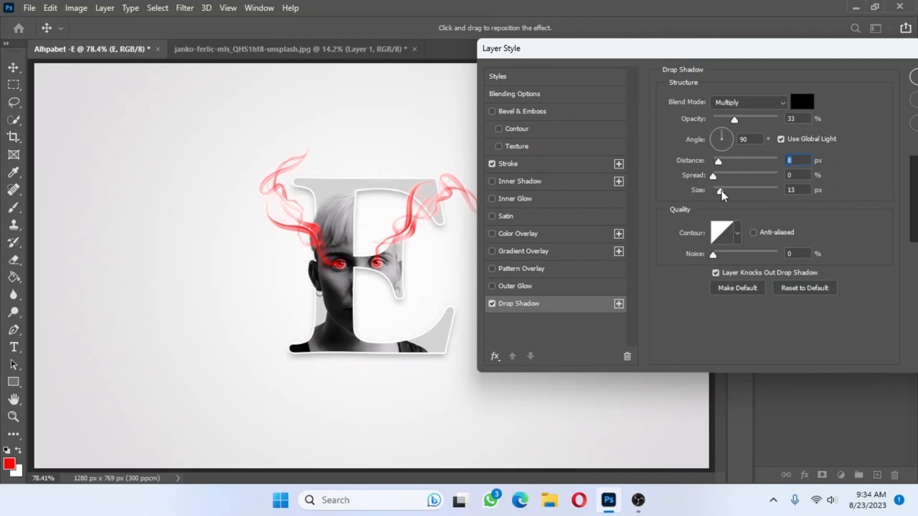
click(721, 190)
click(729, 134)
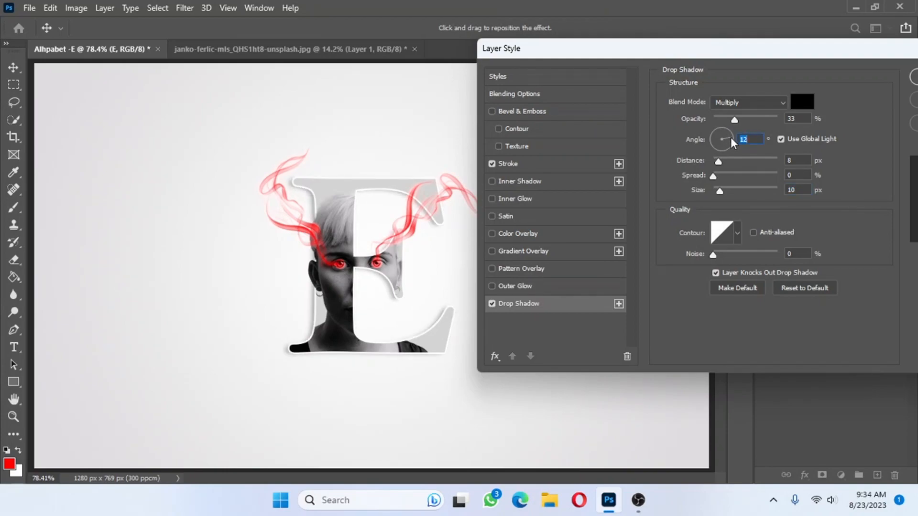
click(729, 134)
drag(721, 55, 687, 54)
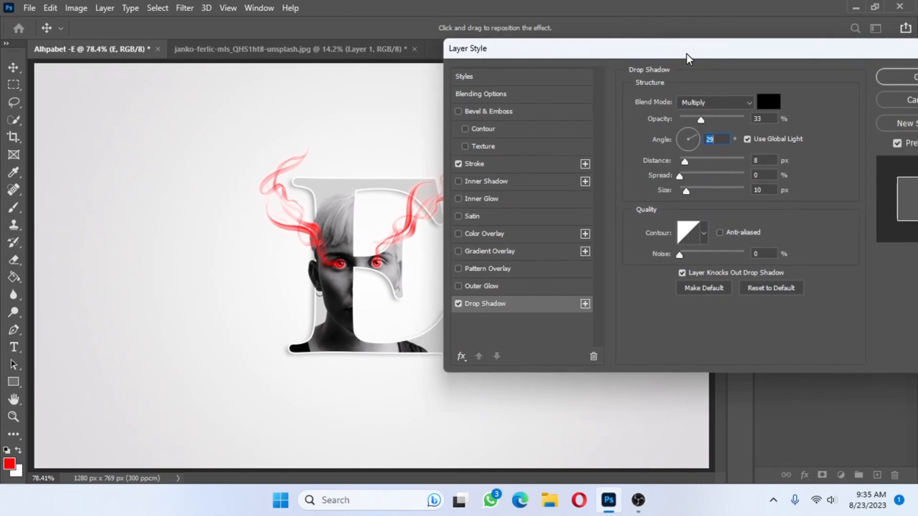
click(894, 79)
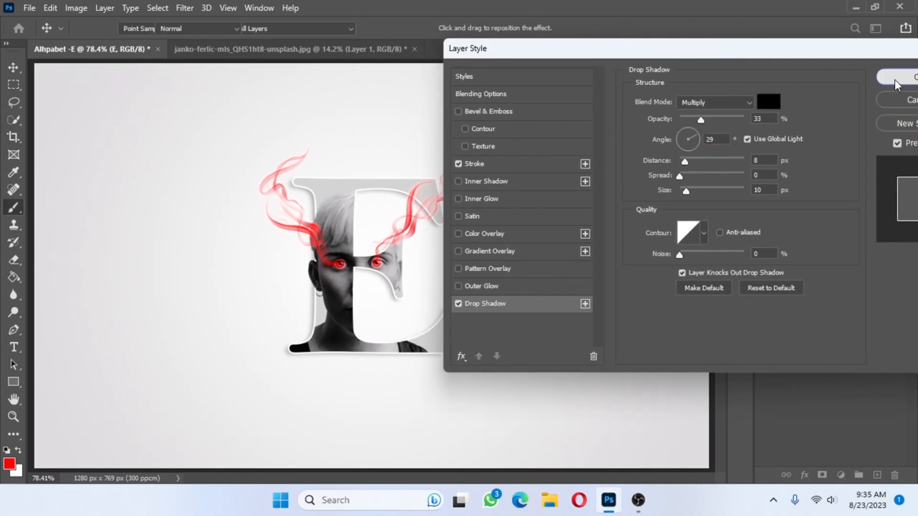
click(13, 67)
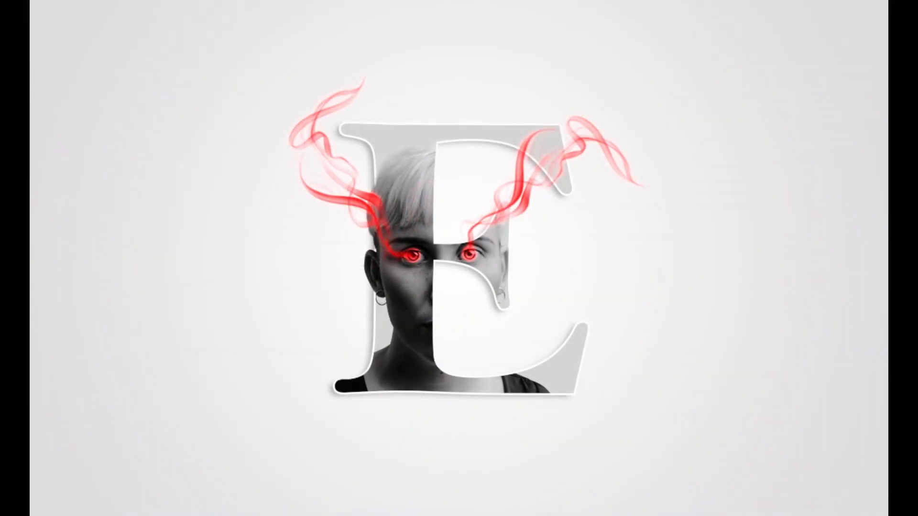